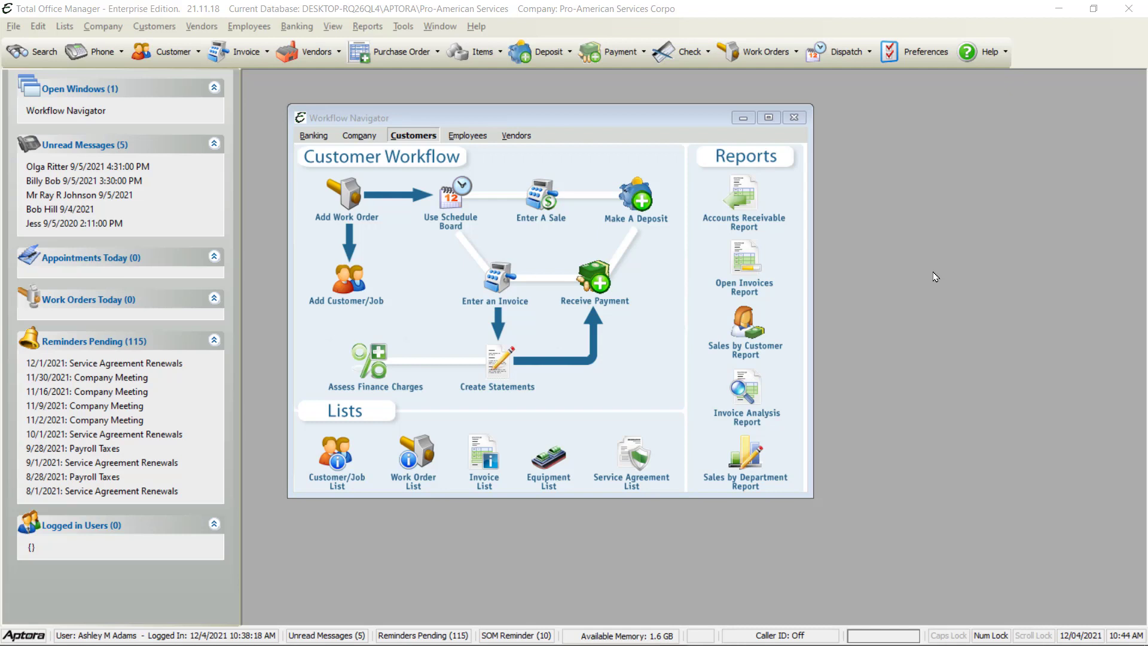
# Open the Users List window via Company > User List/Security and move it down-left
pyautogui.click(551, 117)
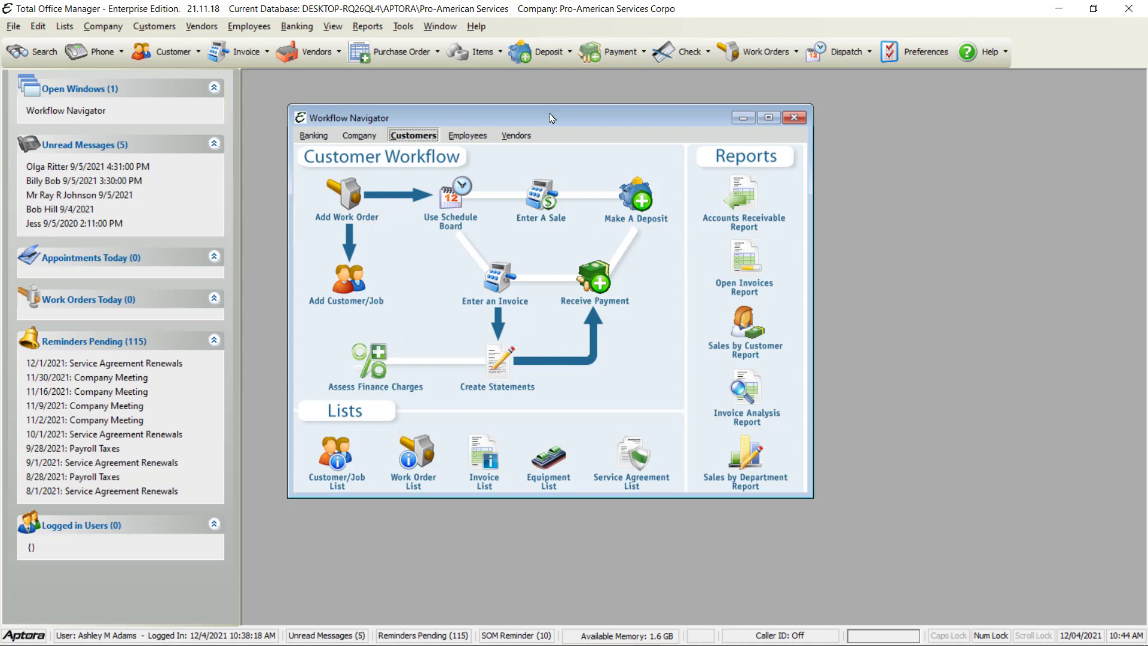
pyautogui.click(249, 27)
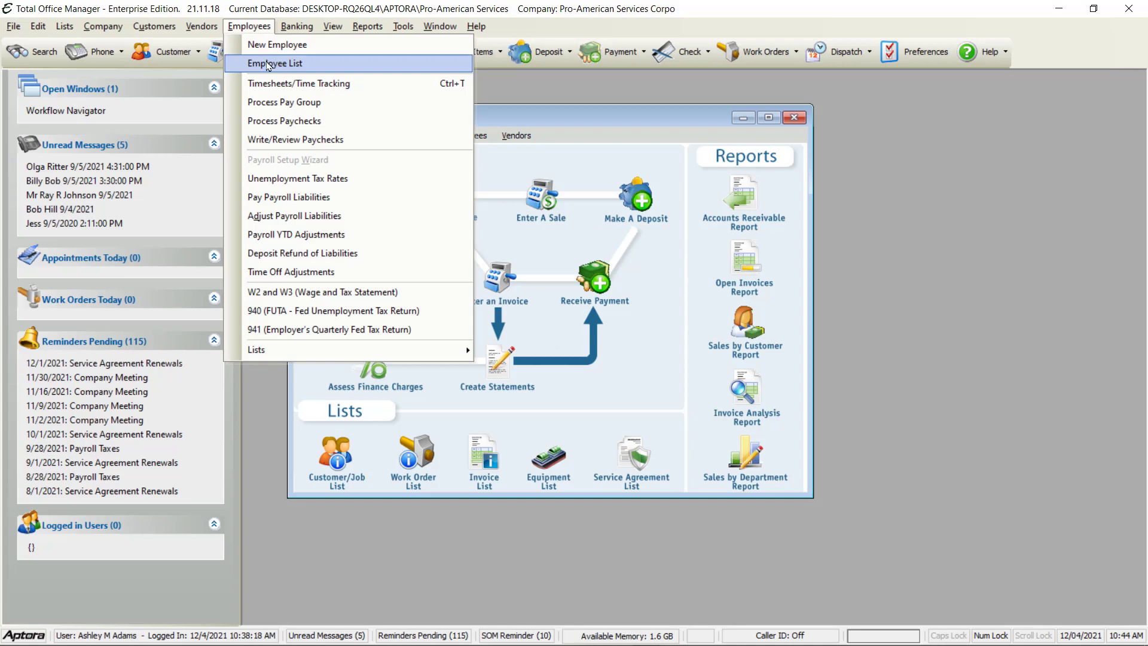
pyautogui.moveTo(63, 26)
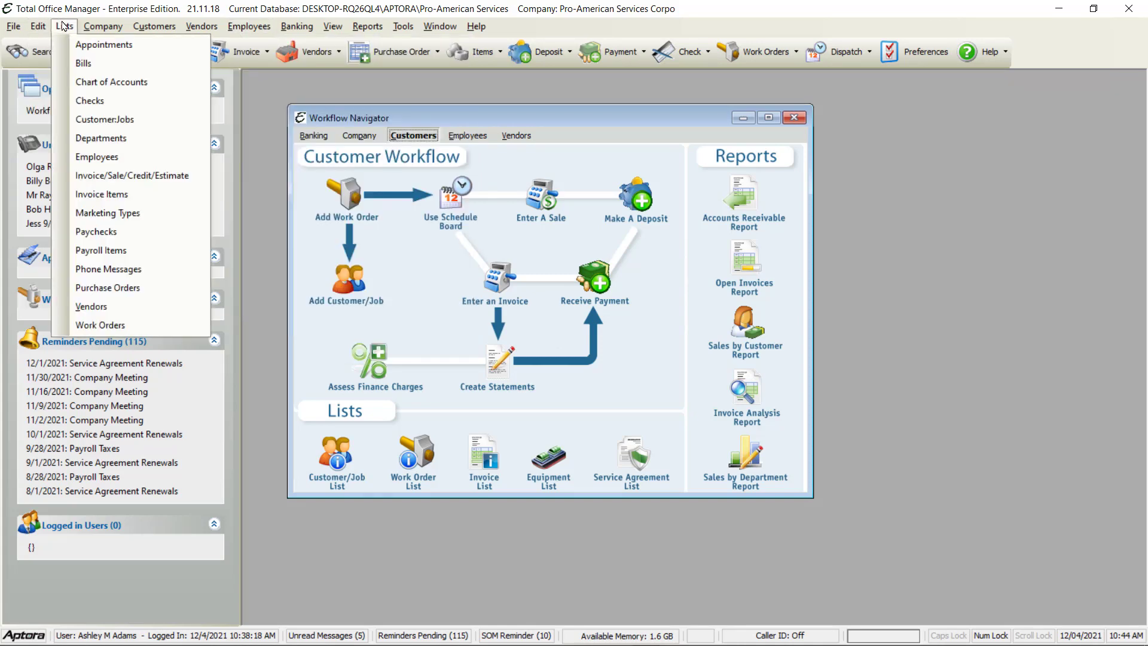
pyautogui.moveTo(103, 26)
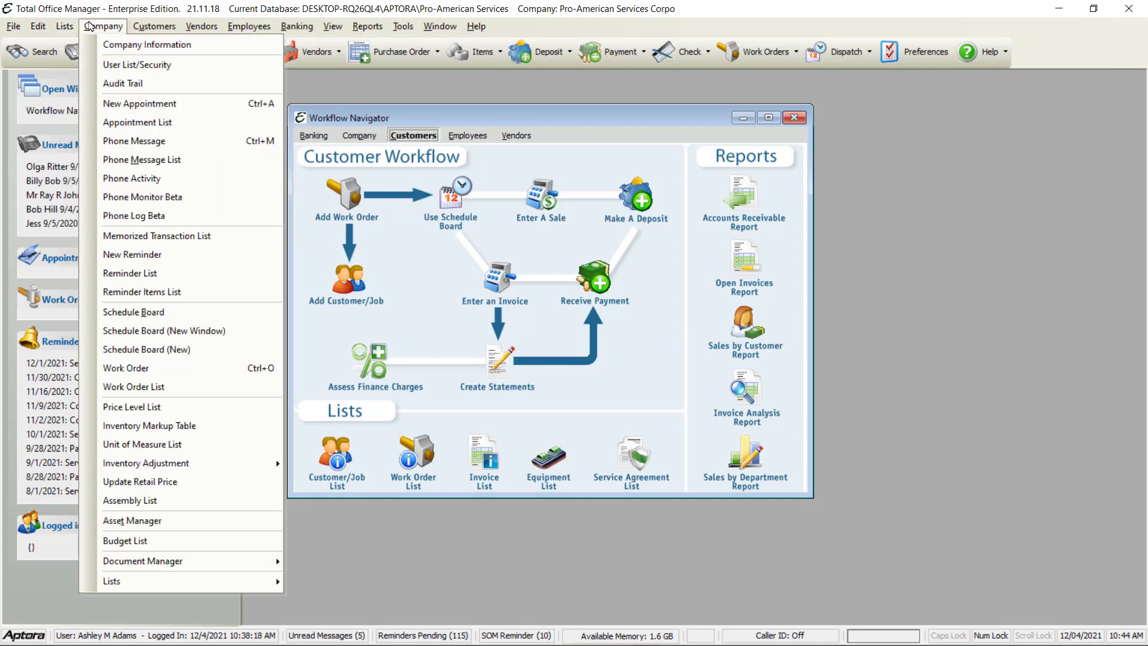
pyautogui.click(130, 65)
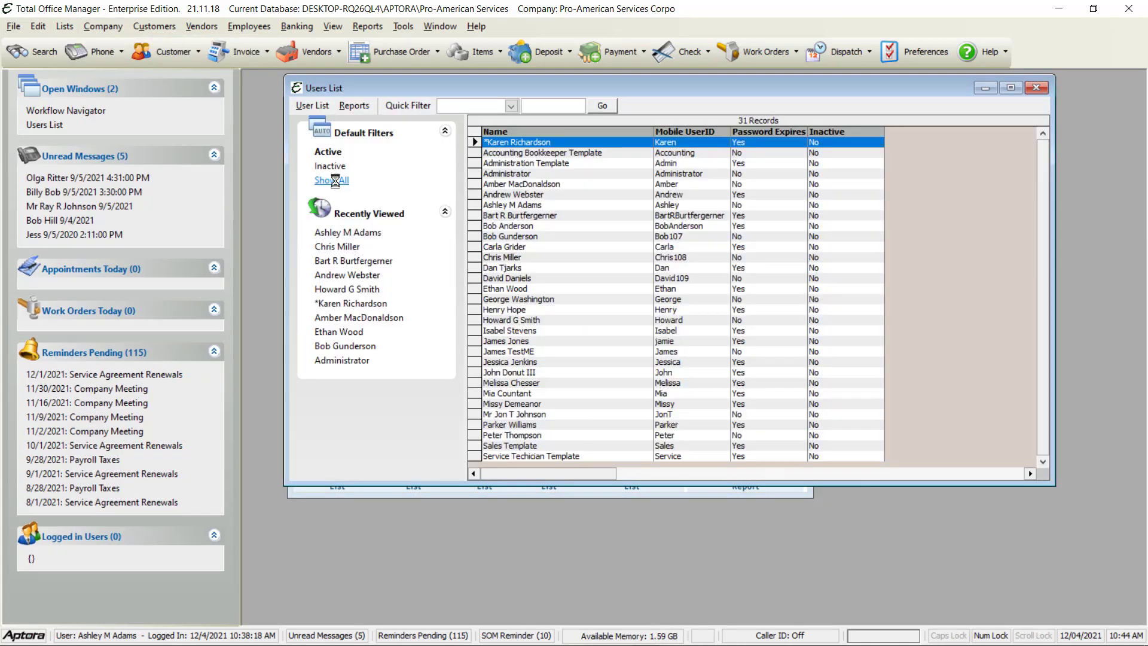
pyautogui.moveTo(576, 94); pyautogui.dragTo(555, 128)
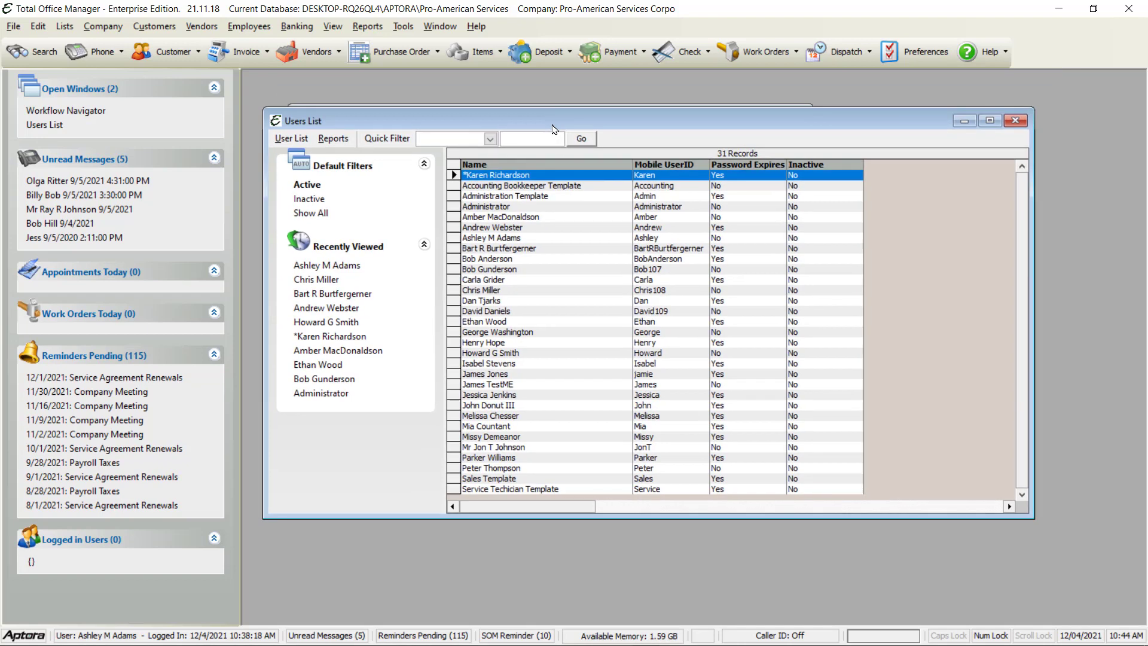
pyautogui.click(104, 27)
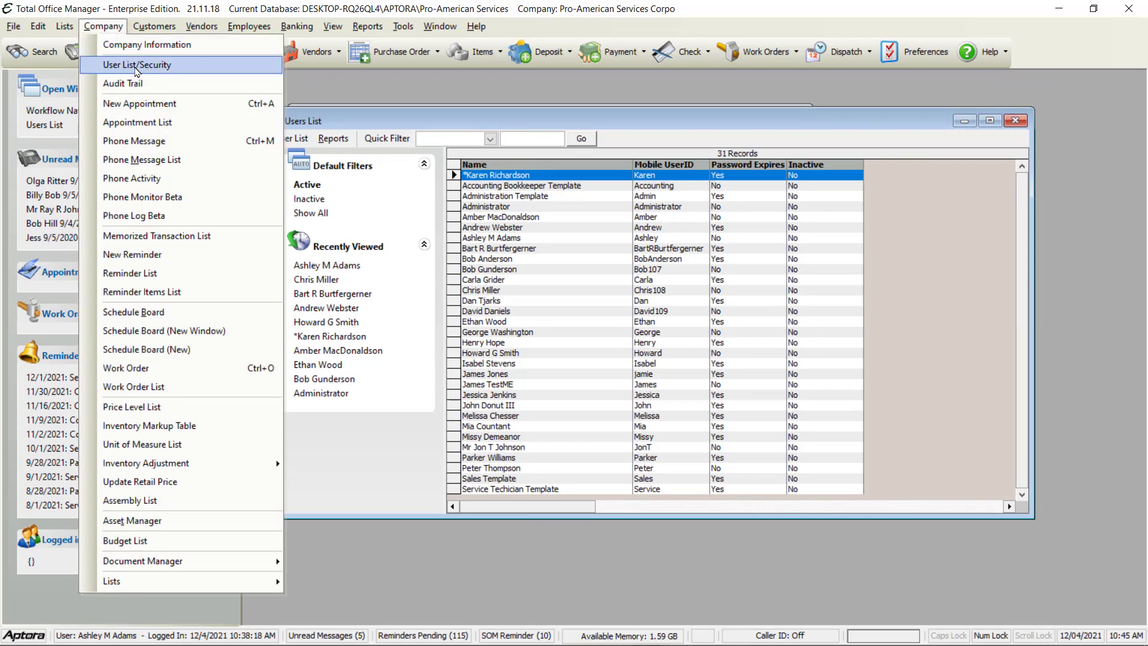
pyautogui.click(511, 229)
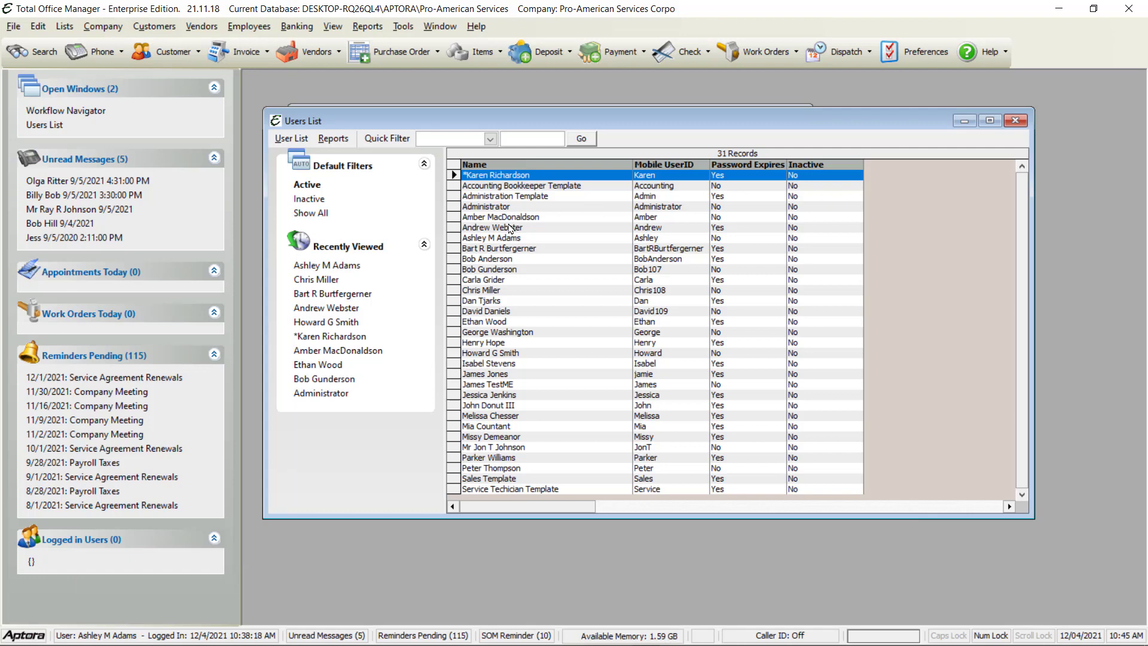
# Start a New User from the Users List and select the employee to add
pyautogui.rightClick(511, 228)
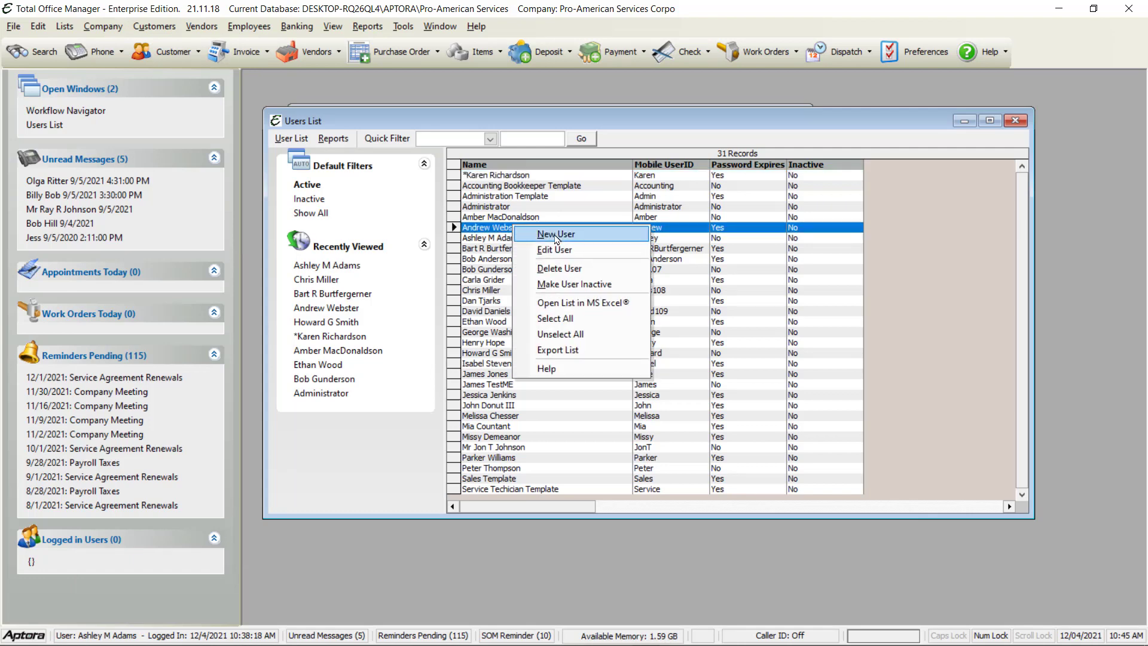
pyautogui.click(556, 235)
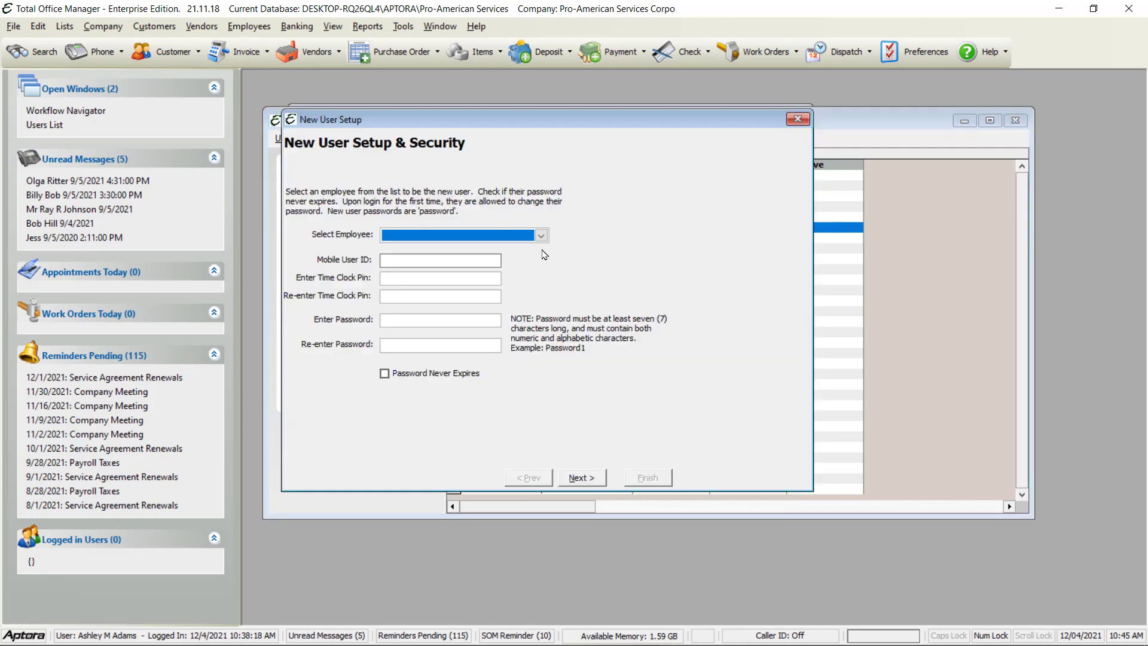
pyautogui.click(546, 239)
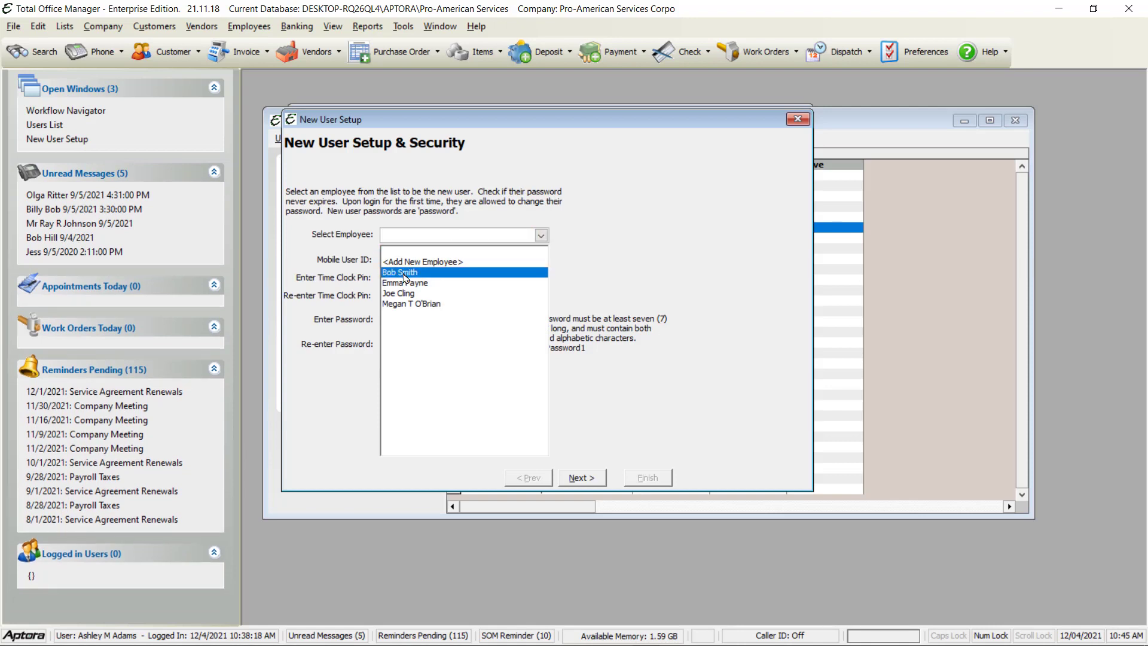
pyautogui.click(405, 274)
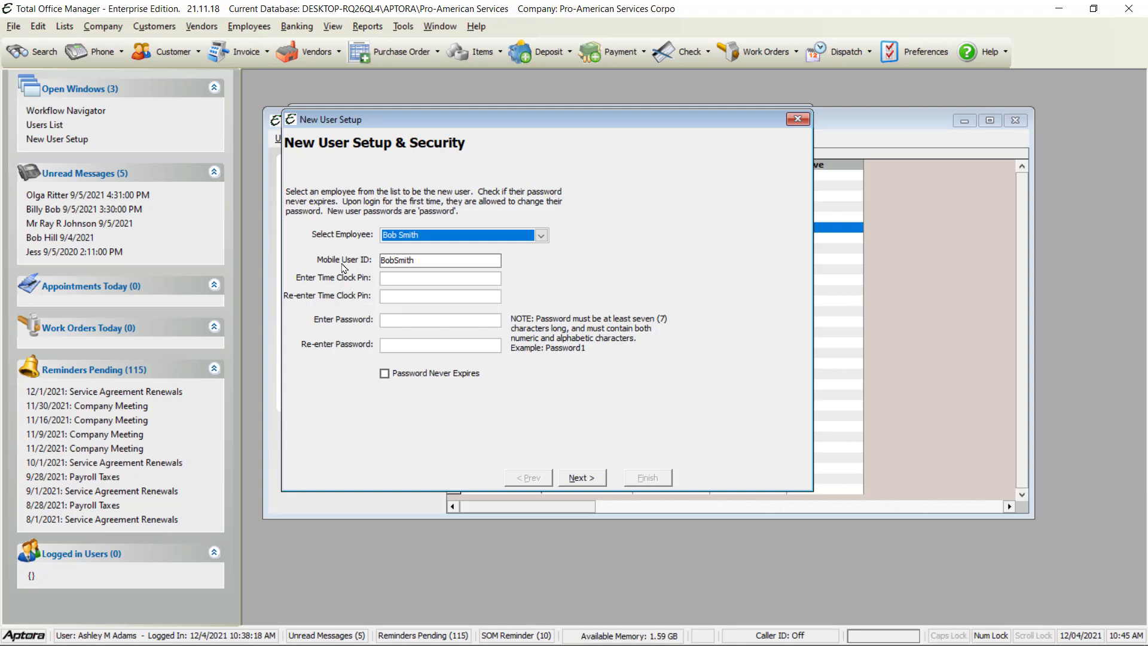
pyautogui.moveTo(395, 256)
pyautogui.click(580, 478)
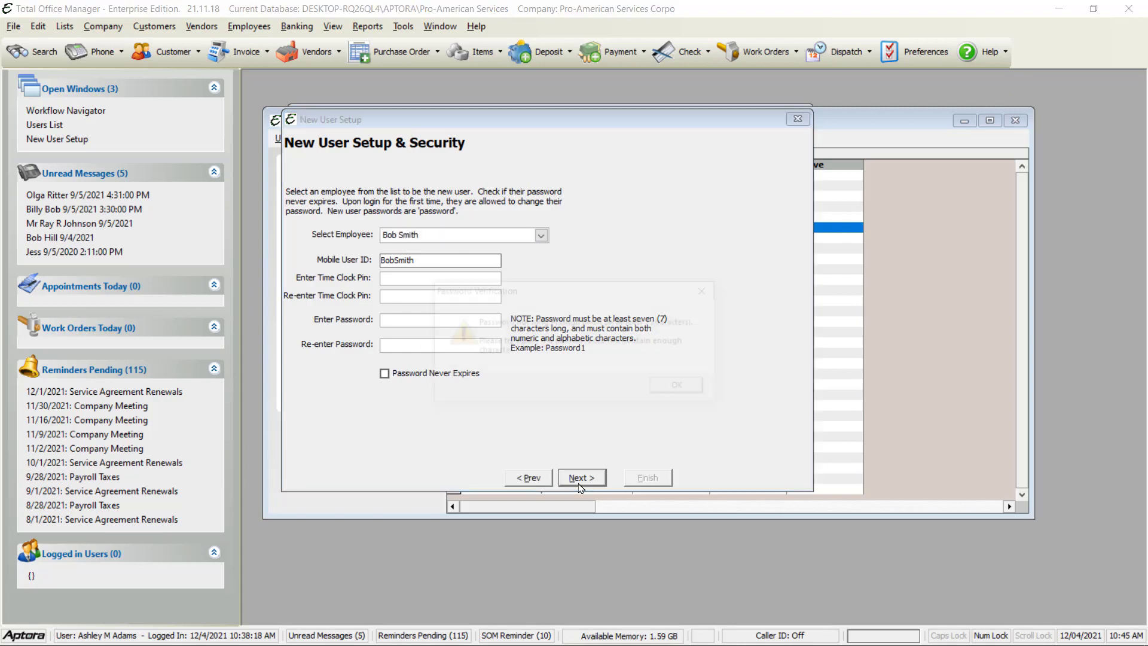
pyautogui.click(683, 392)
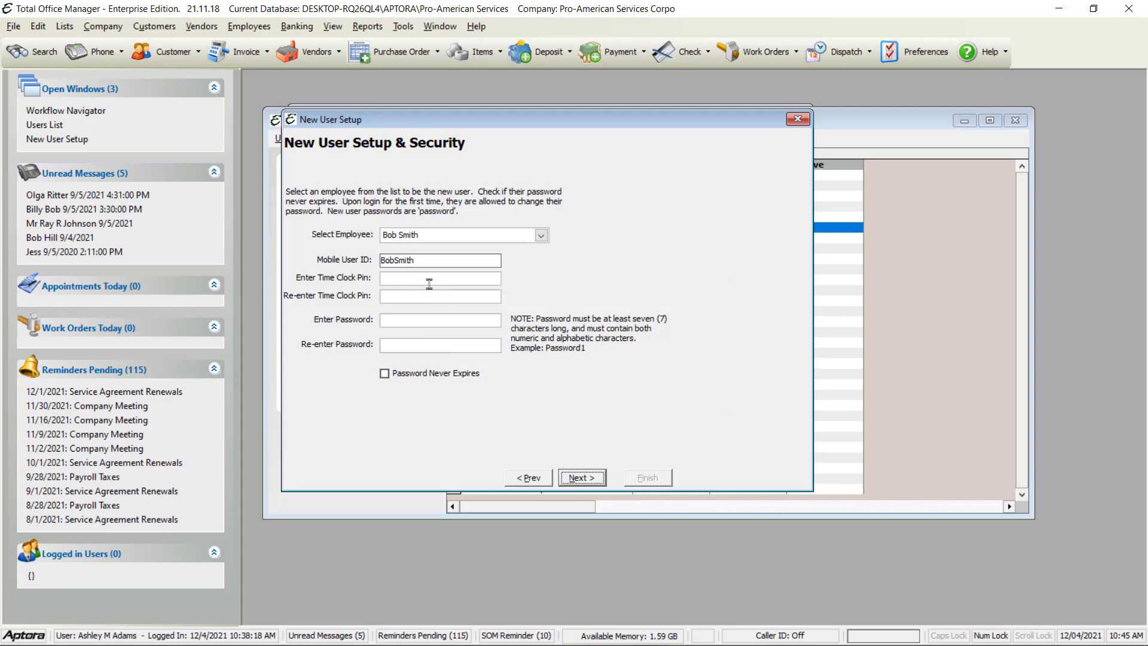
# Enter the new user's password and finish the wizard past the security and approval steps
pyautogui.click(440, 320)
pyautogui.write('***sword1')
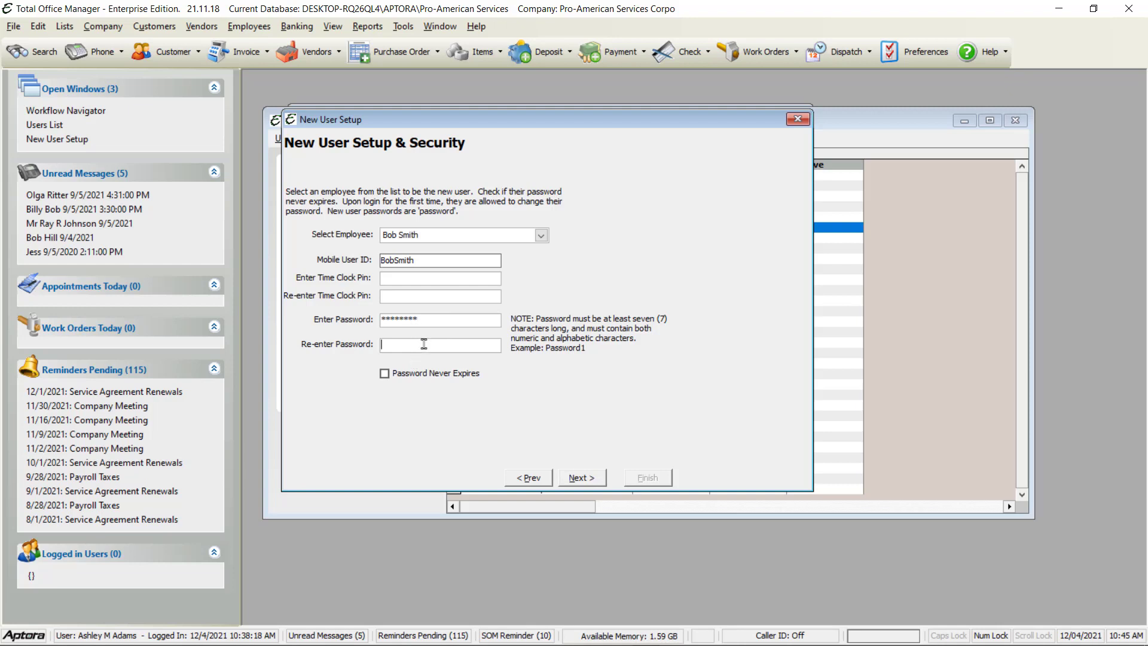
pyautogui.write('Password1')
pyautogui.click(590, 479)
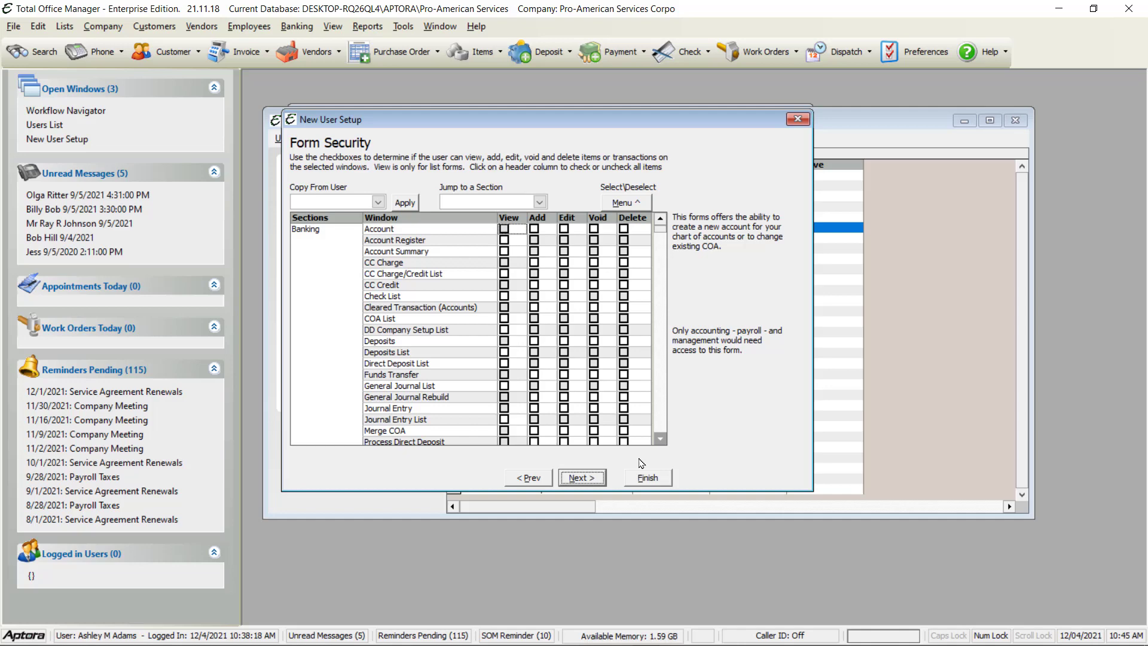
pyautogui.click(583, 477)
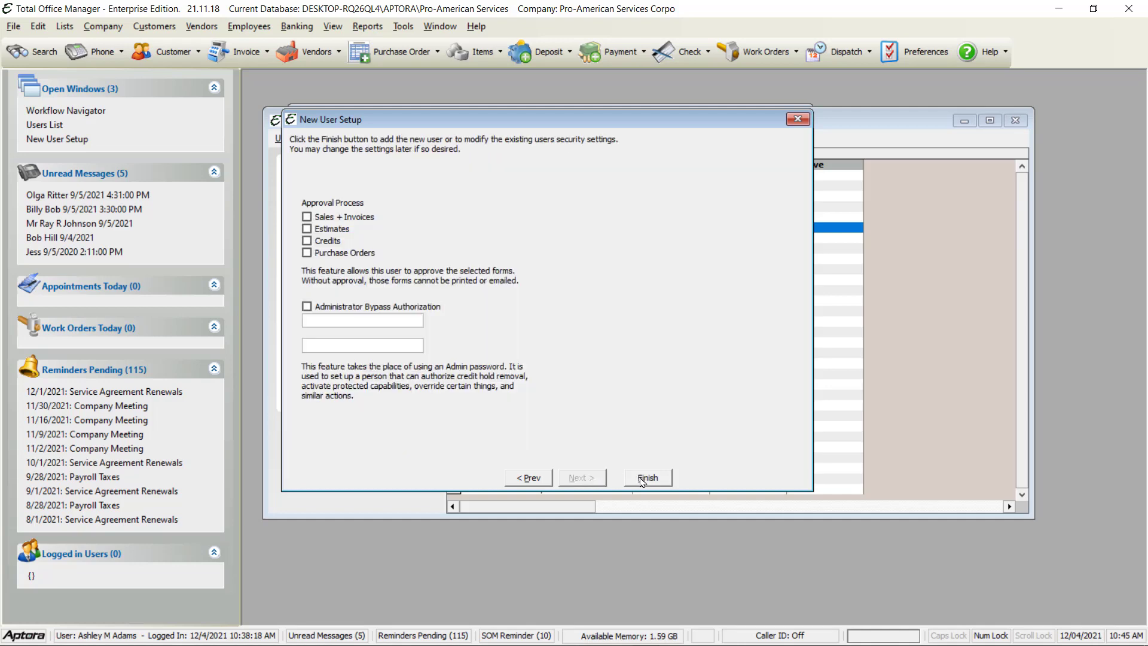
pyautogui.click(640, 478)
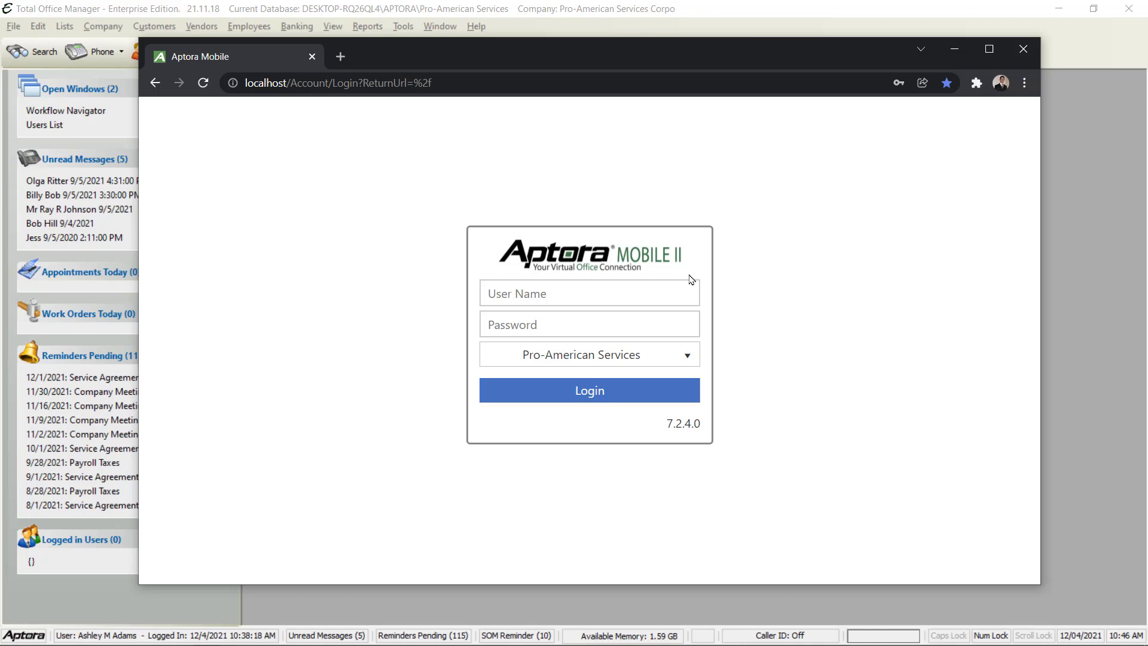
# Log in to Aptora Mobile II using the saved Administrator credentials
pyautogui.click(663, 291)
pyautogui.click(561, 375)
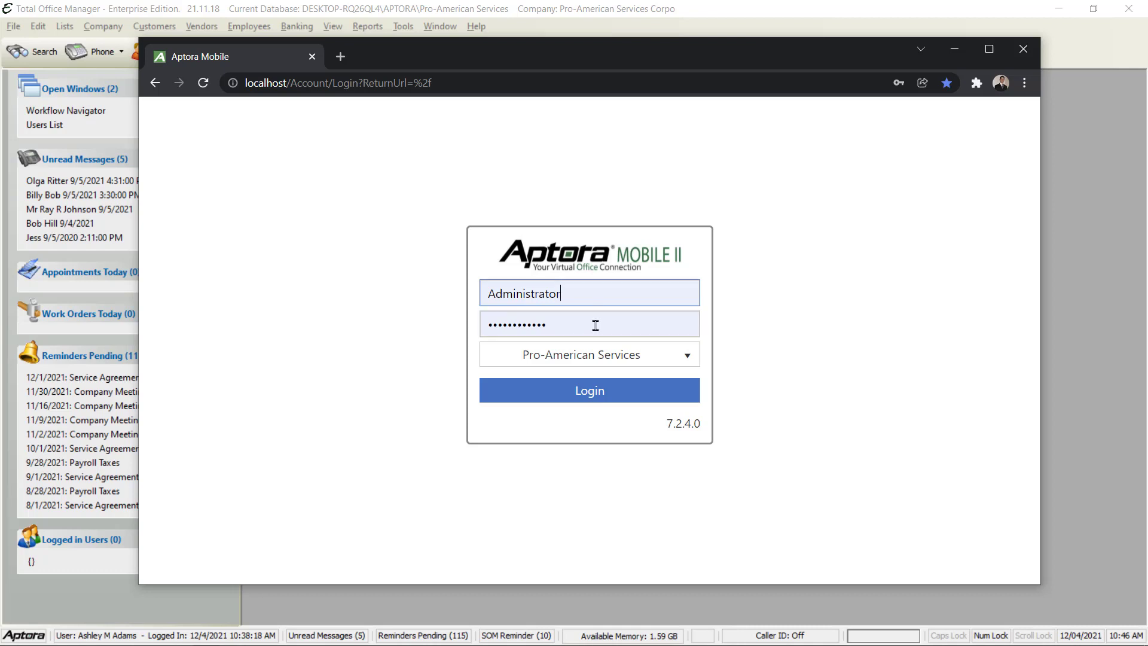
pyautogui.click(590, 389)
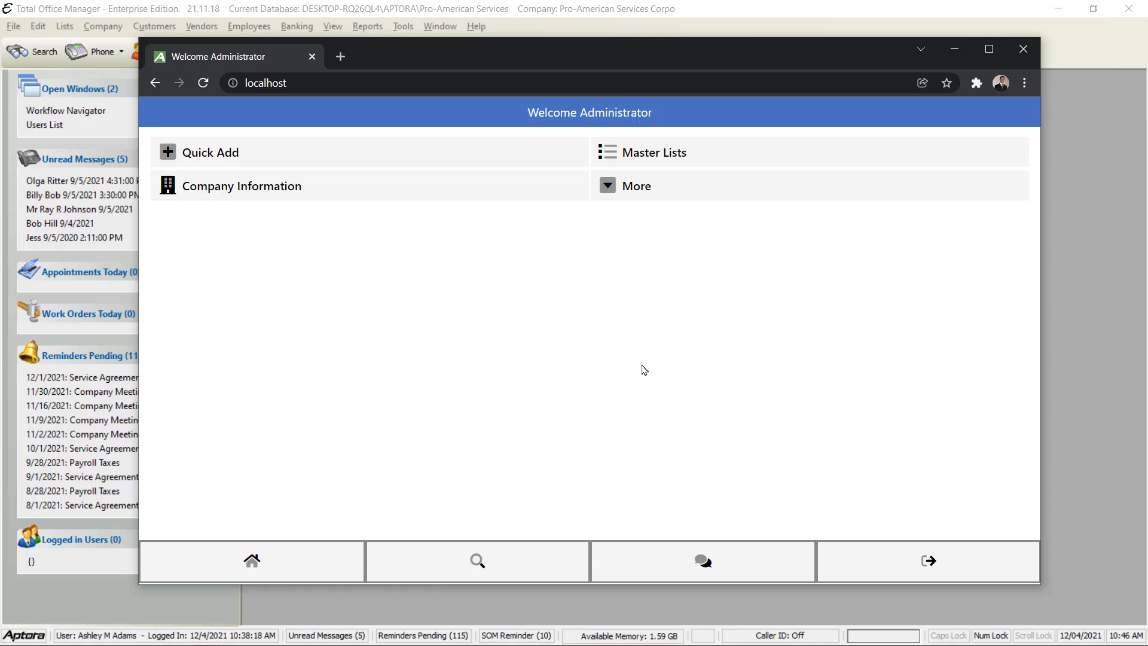
# Go to More > Security > User Permissions and scroll through the 31-user list
pyautogui.click(638, 193)
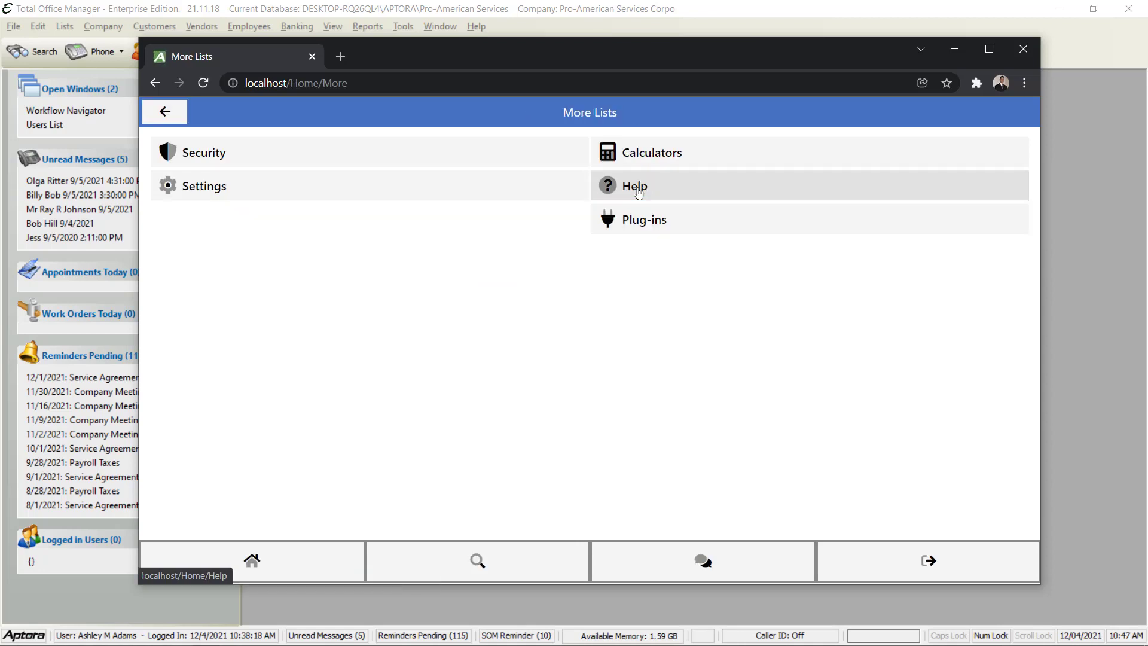
pyautogui.click(191, 160)
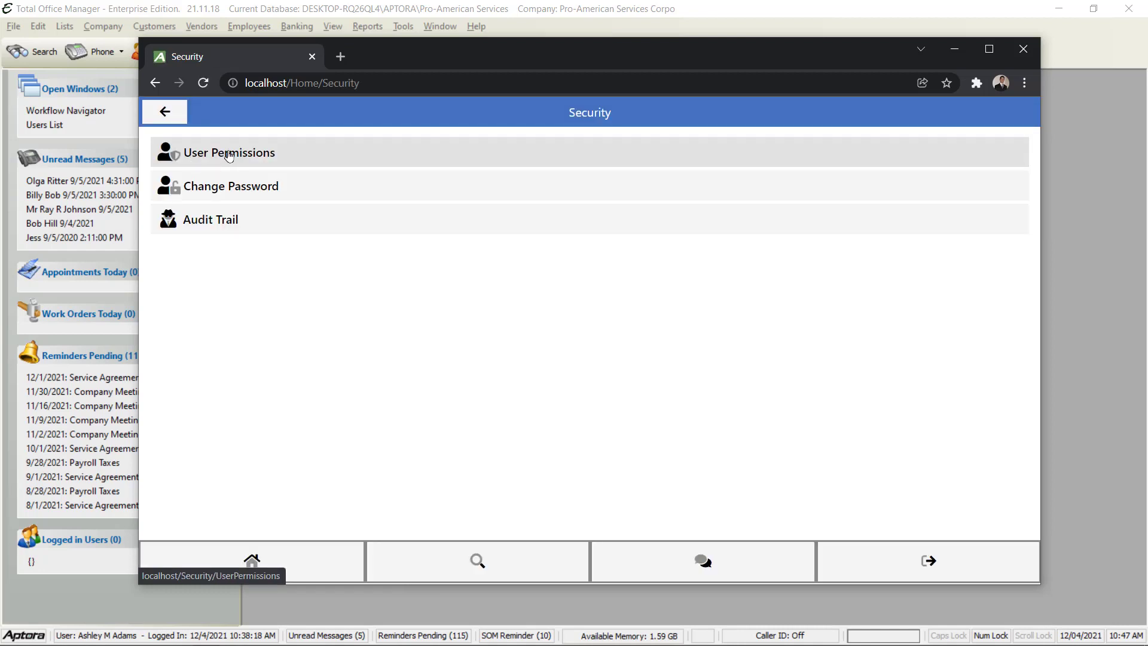
pyautogui.click(229, 157)
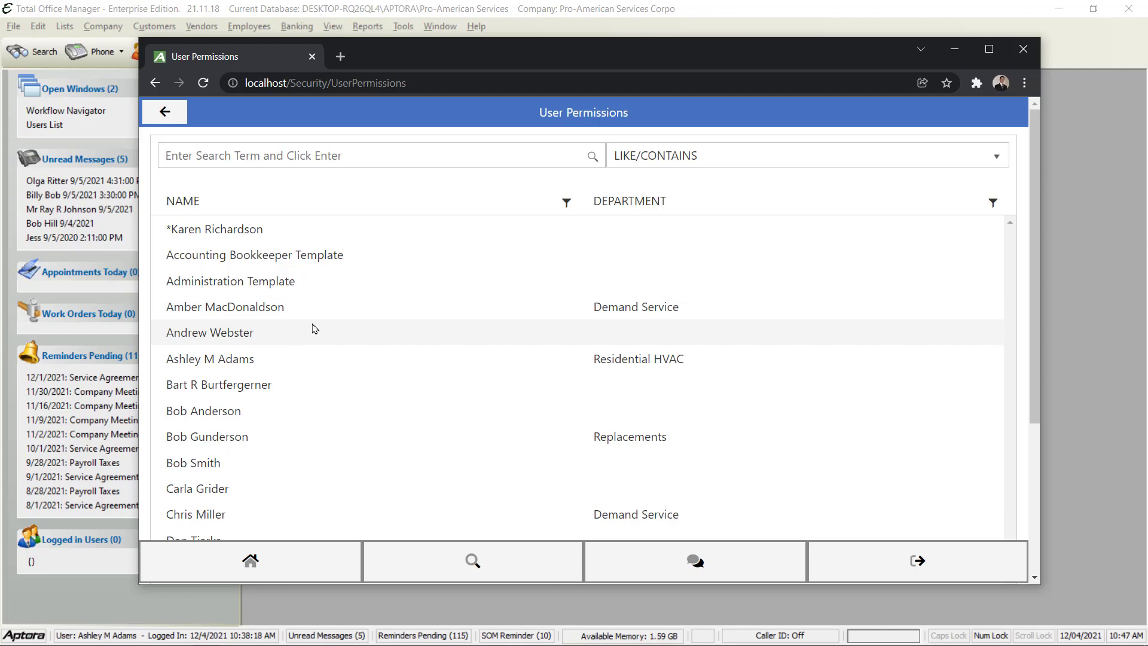
pyautogui.scroll(-3, 312, 328)
pyautogui.scroll(3, 313, 328)
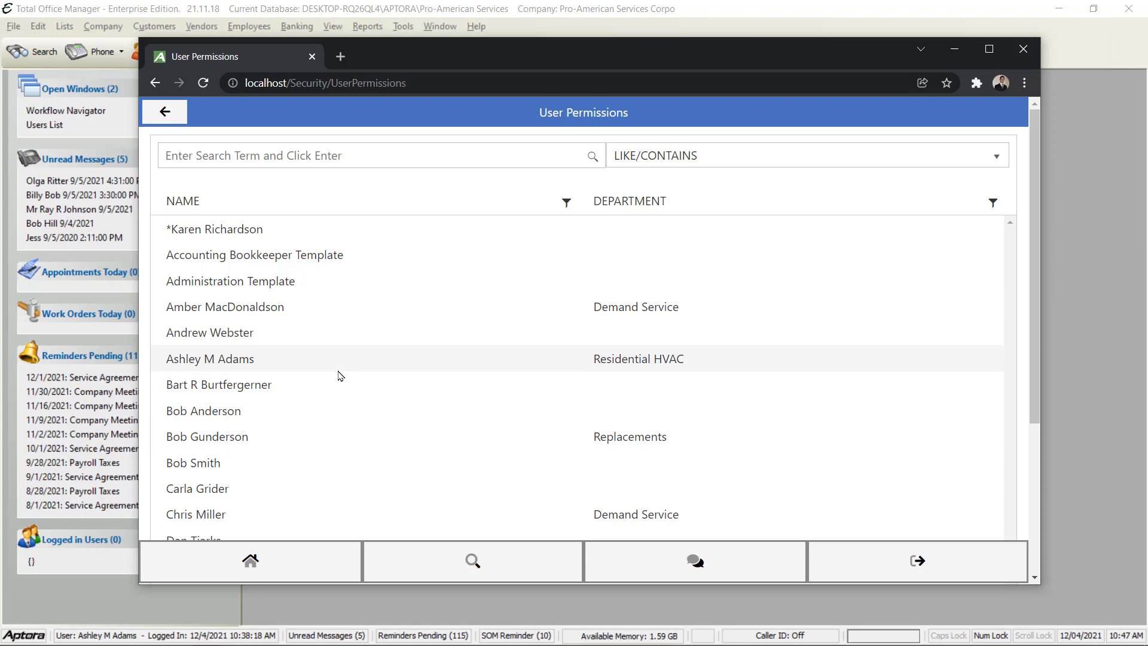
pyautogui.scroll(-4, 335, 374)
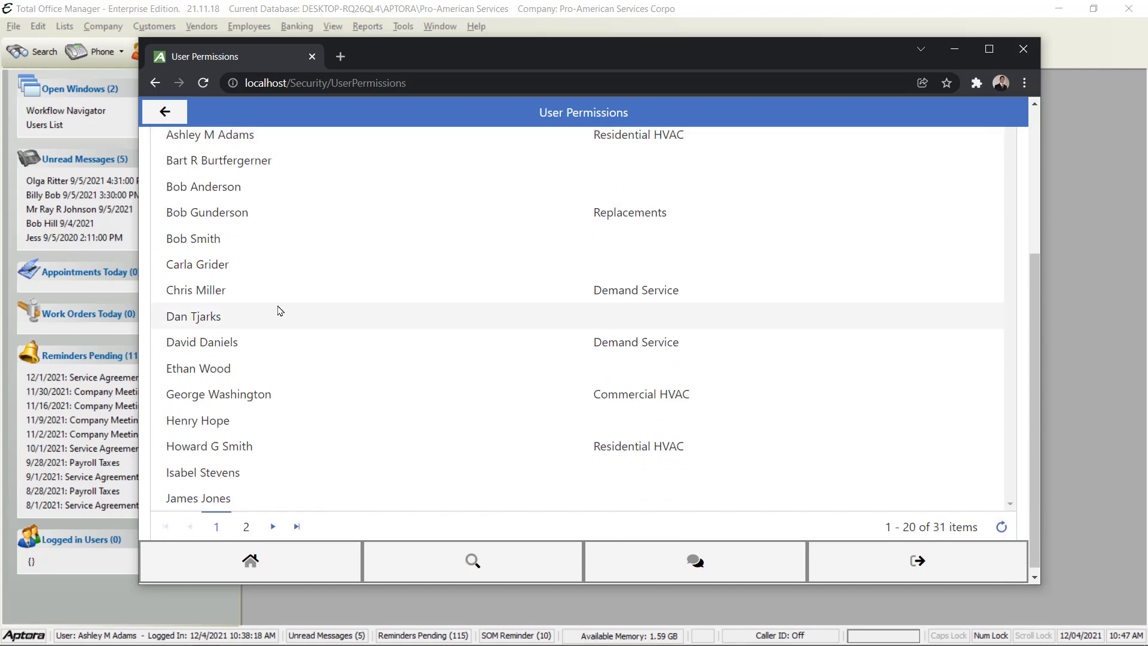
pyautogui.scroll(5, 282, 399)
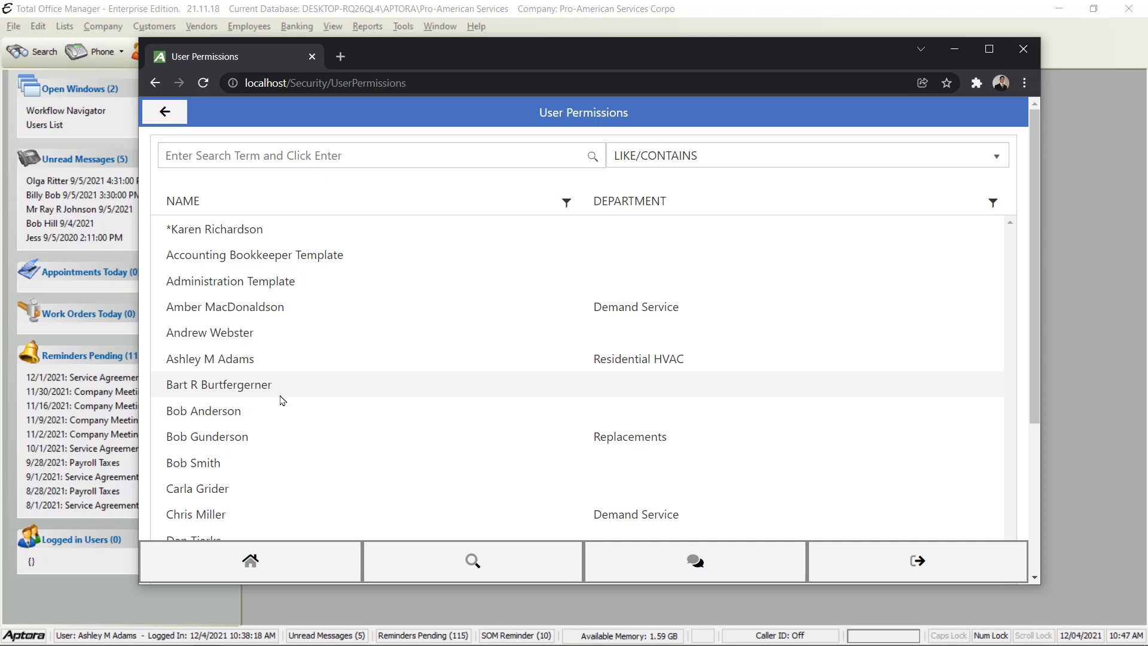
pyautogui.click(227, 307)
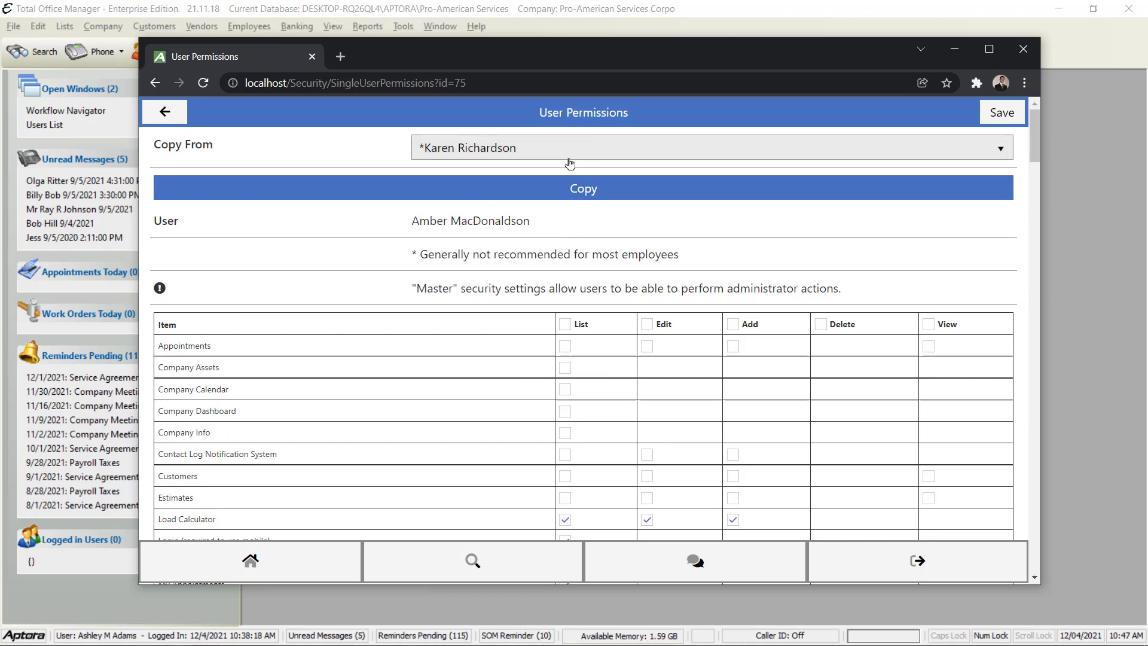
pyautogui.scroll(-3, 344, 324)
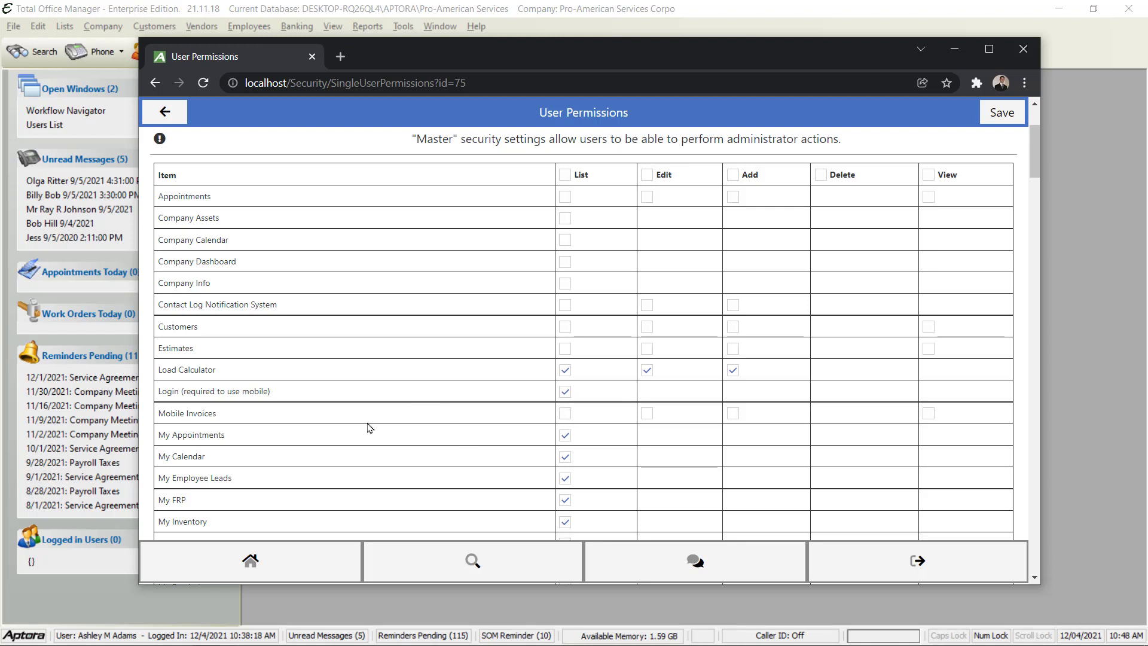
pyautogui.scroll(-6, 351, 430)
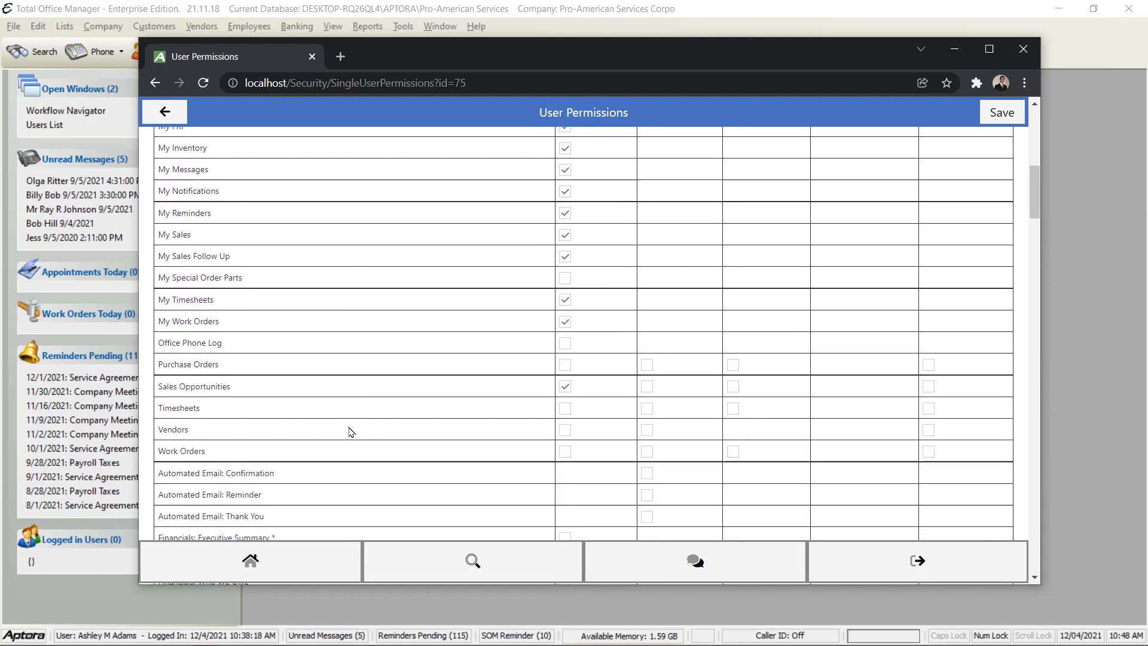
pyautogui.scroll(-3, 351, 432)
pyautogui.scroll(-1, 351, 432)
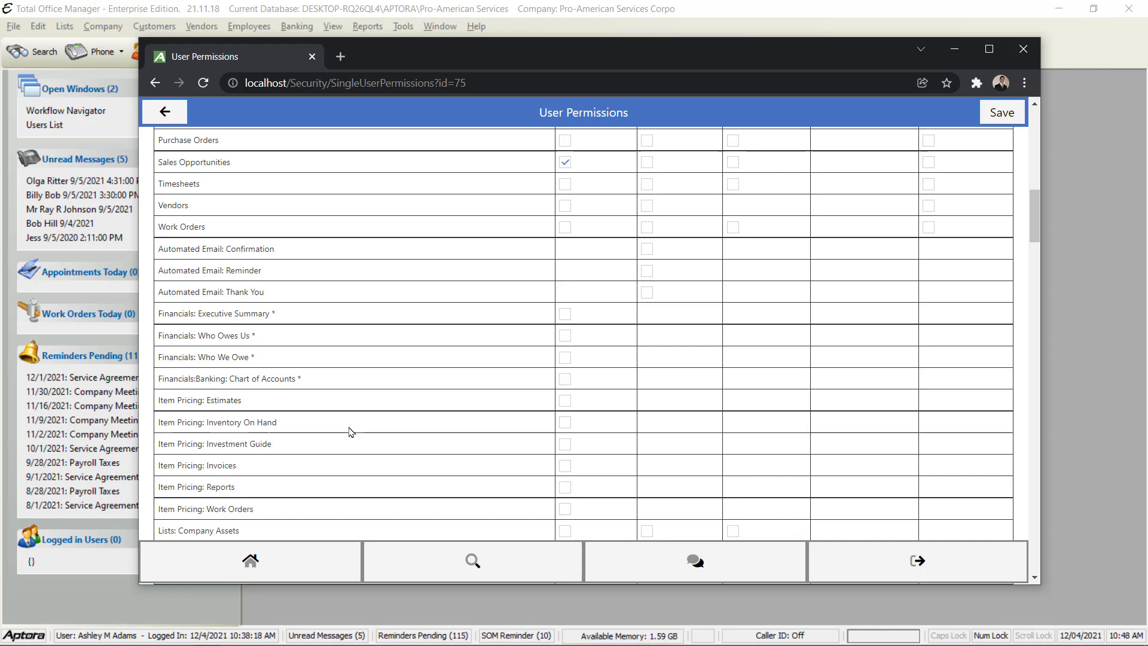
pyautogui.scroll(-4, 351, 432)
pyautogui.scroll(-6, 351, 431)
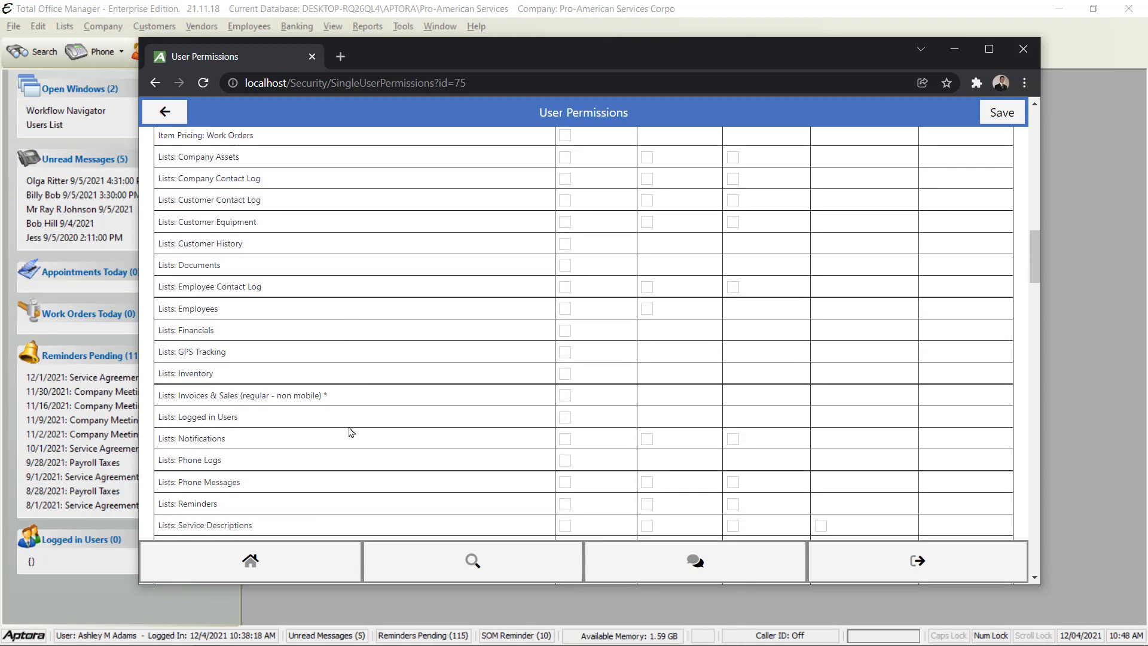
pyautogui.scroll(-2, 351, 432)
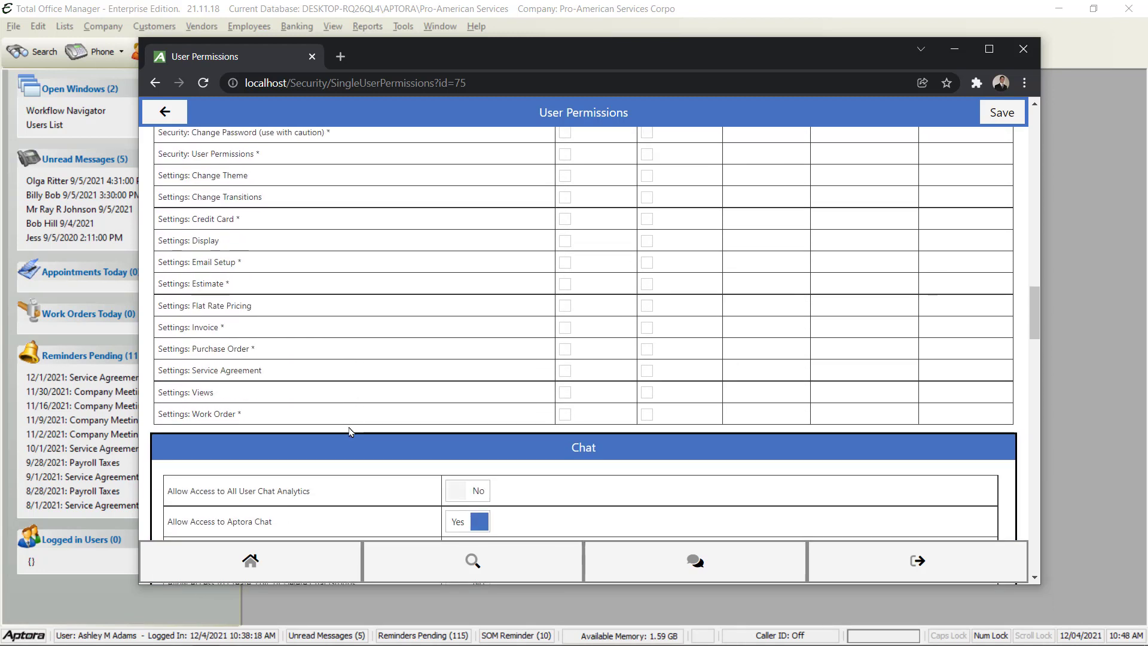
pyautogui.scroll(1, 351, 431)
pyautogui.scroll(1, 351, 432)
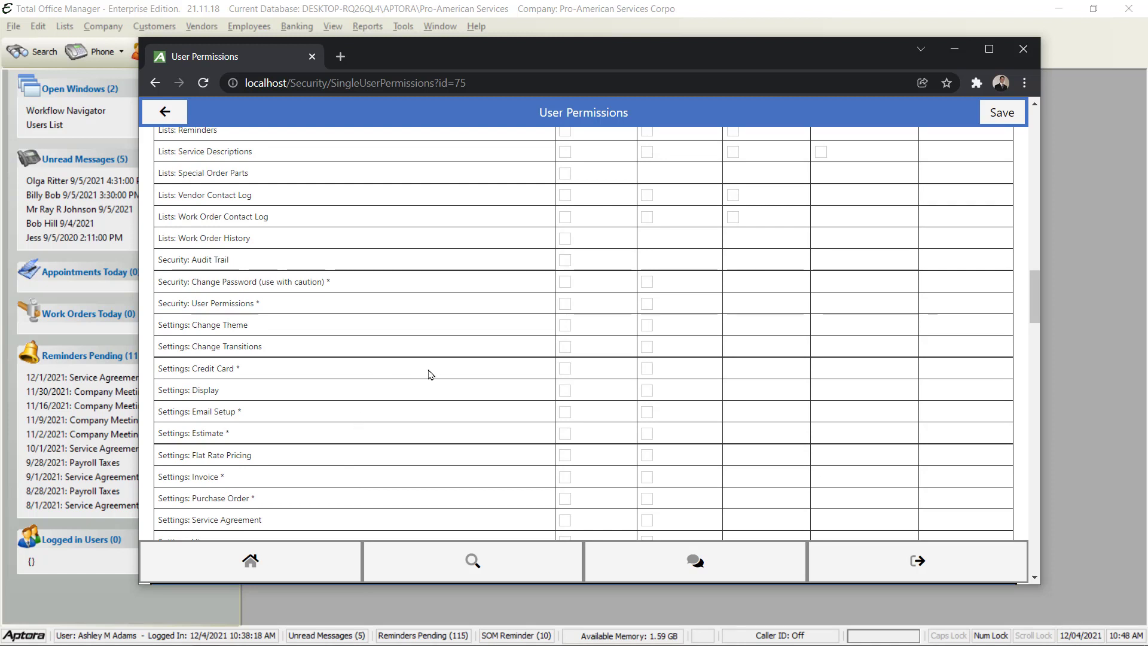
pyautogui.hotkey('ctrl', 'f')
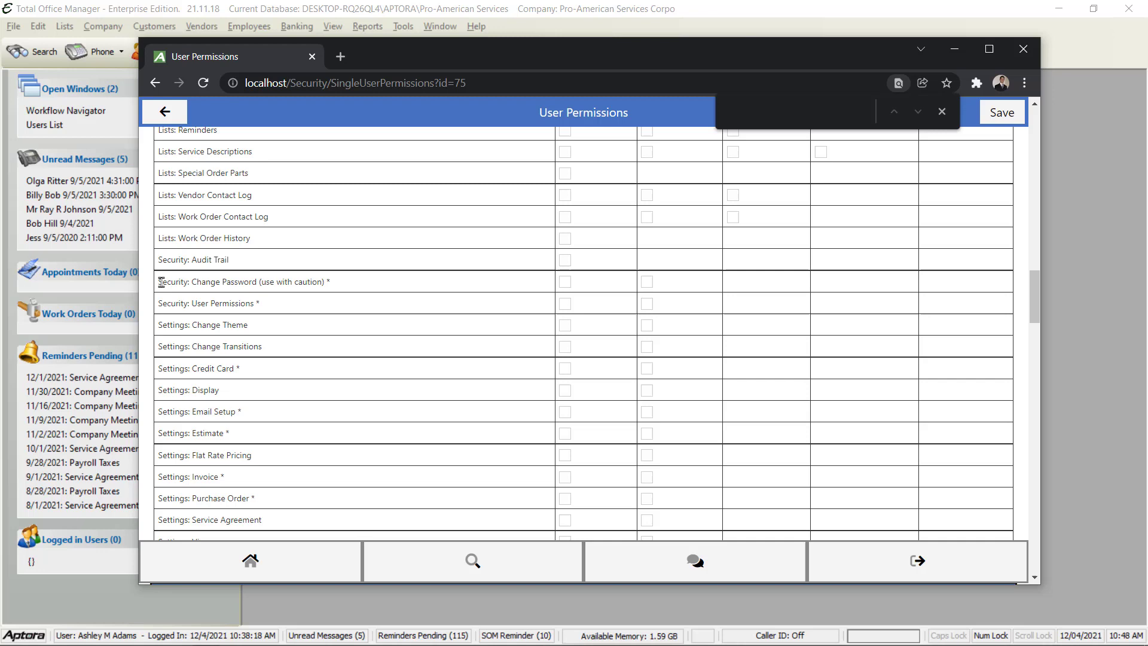
pyautogui.write('secu')
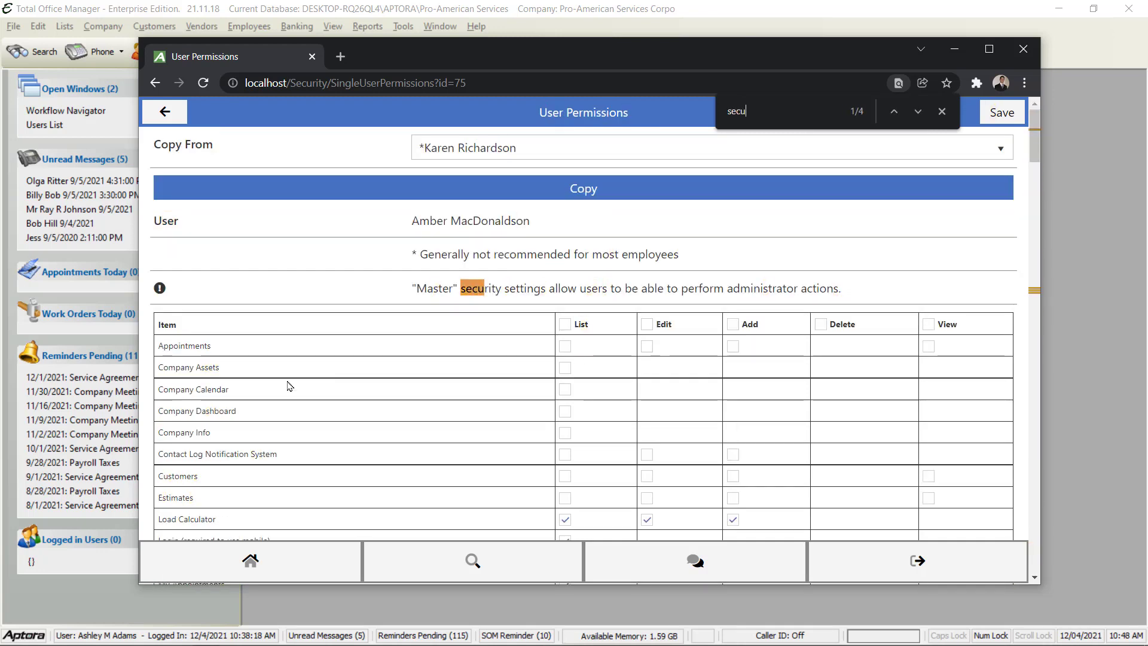
pyautogui.scroll(-15, 289, 385)
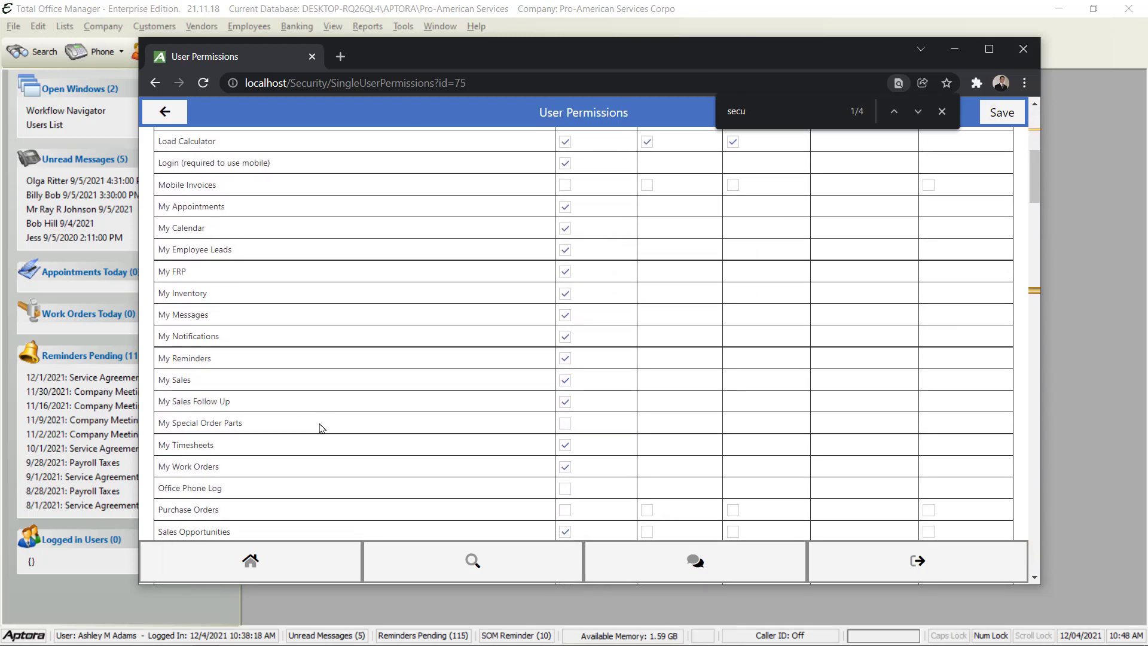
pyautogui.click(918, 112)
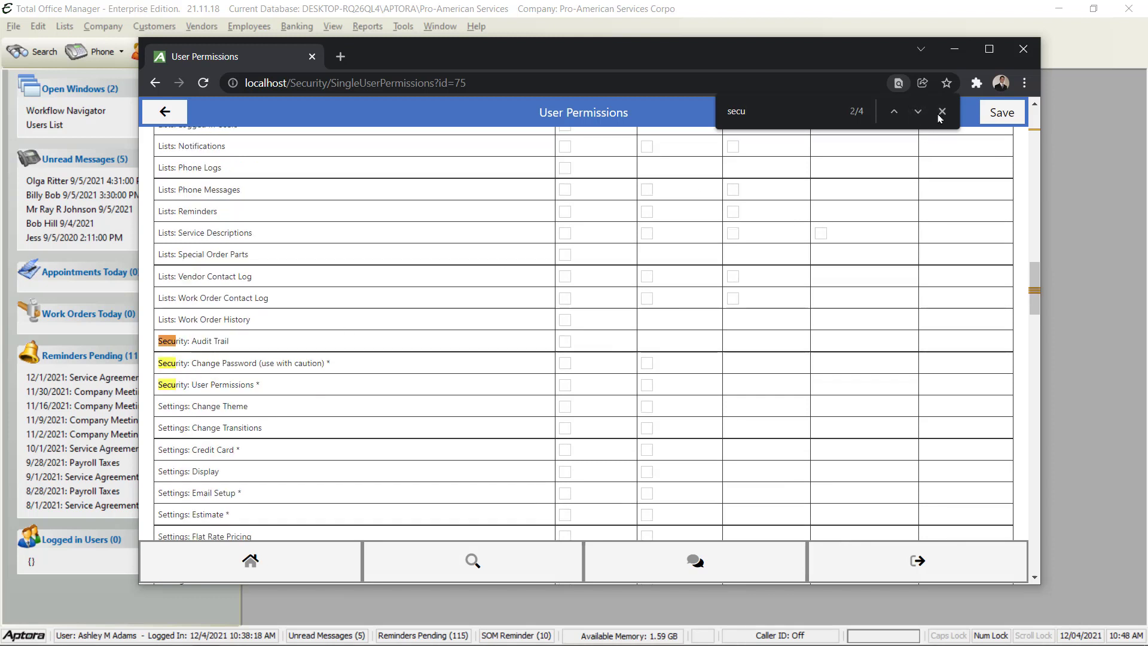
pyautogui.click(942, 111)
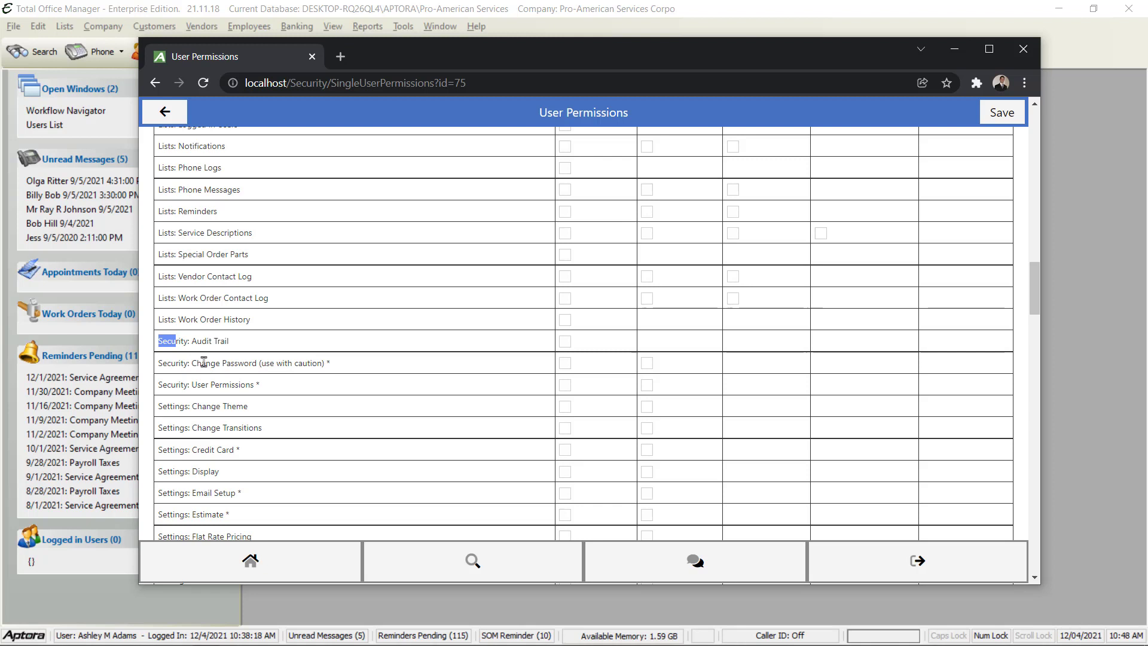
pyautogui.click(339, 369)
# Check List access for Security: User Permissions and return to the top of the page
pyautogui.click(565, 385)
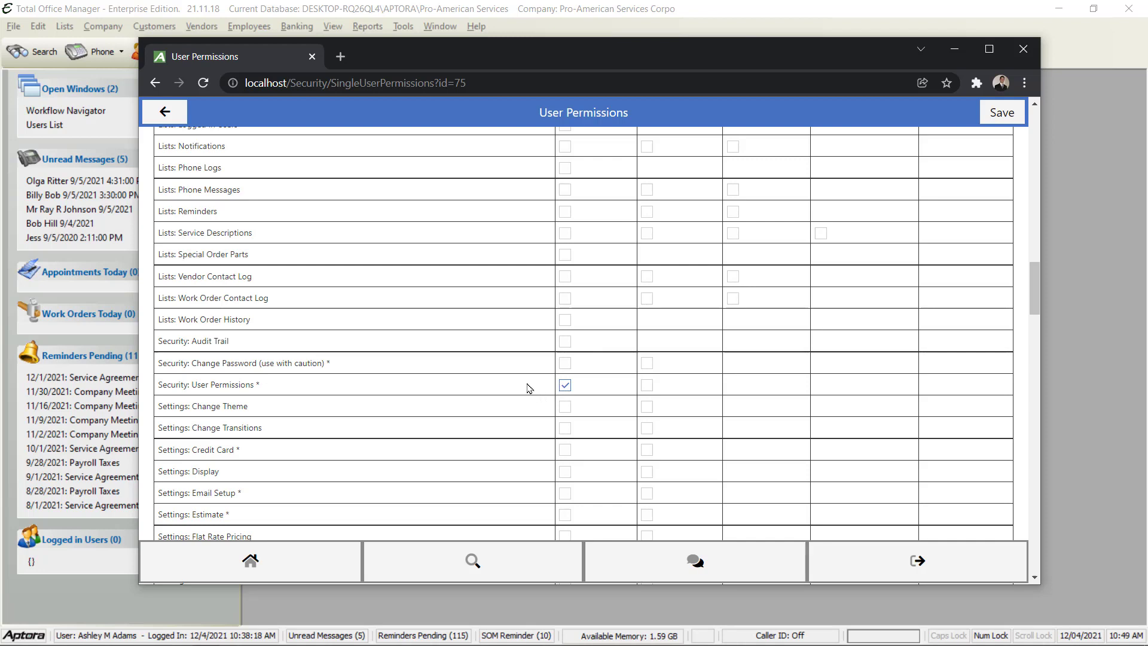
pyautogui.scroll(15, 537, 381)
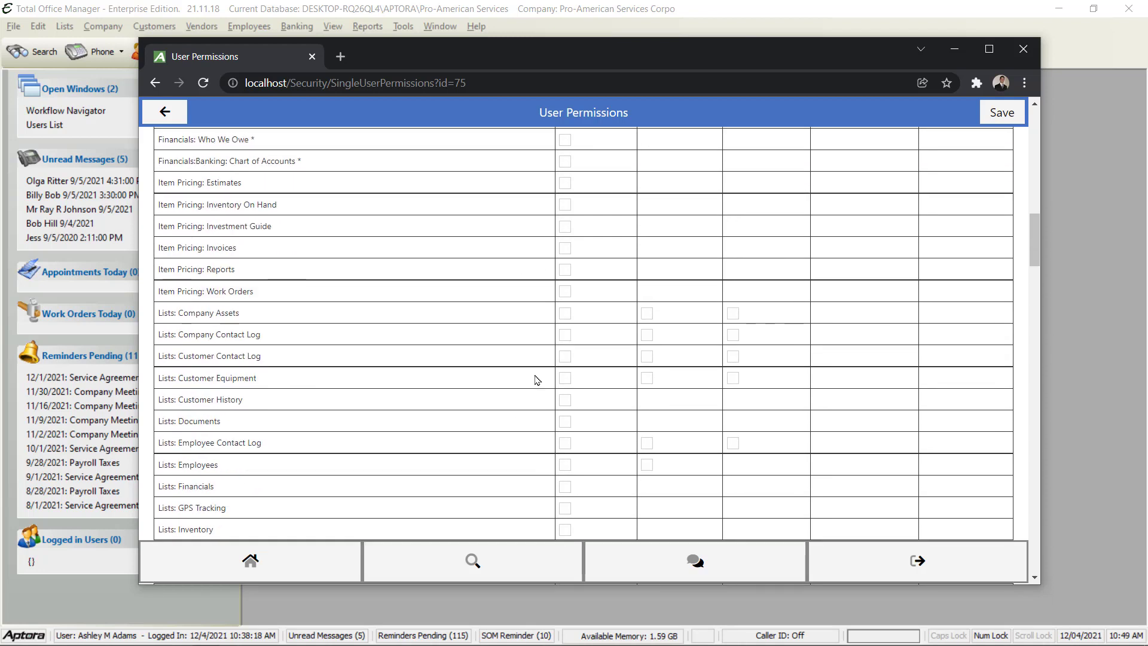
pyautogui.scroll(-15, 537, 380)
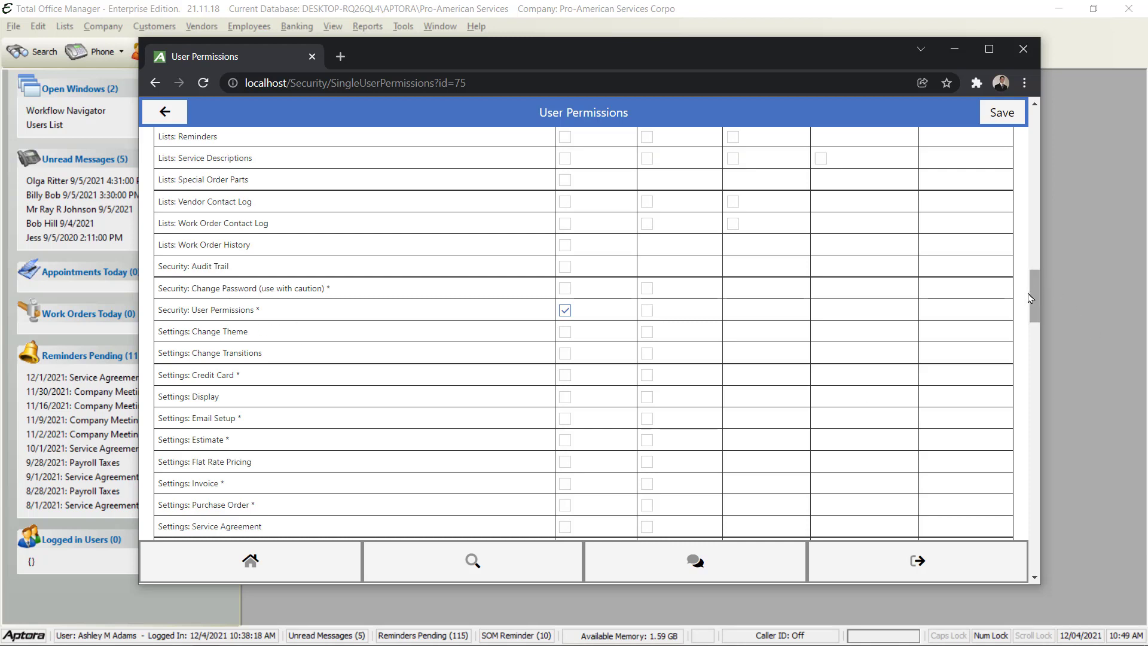
pyautogui.moveTo(1035, 288); pyautogui.dragTo(1035, 128)
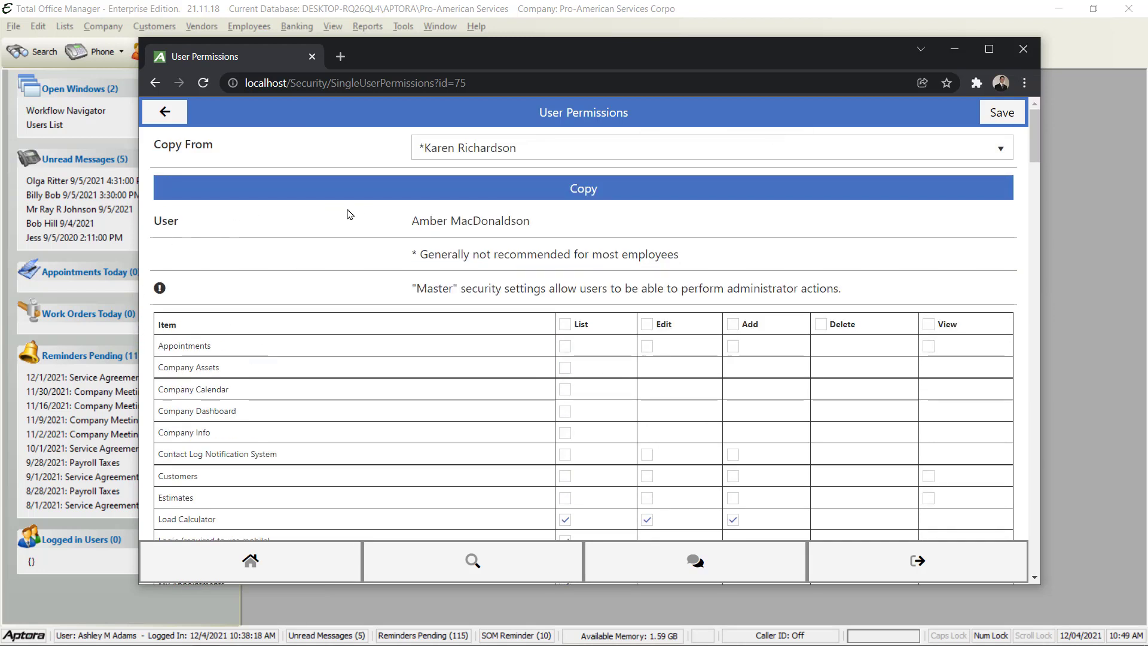
pyautogui.moveTo(419, 223); pyautogui.dragTo(577, 227)
pyautogui.click(533, 233)
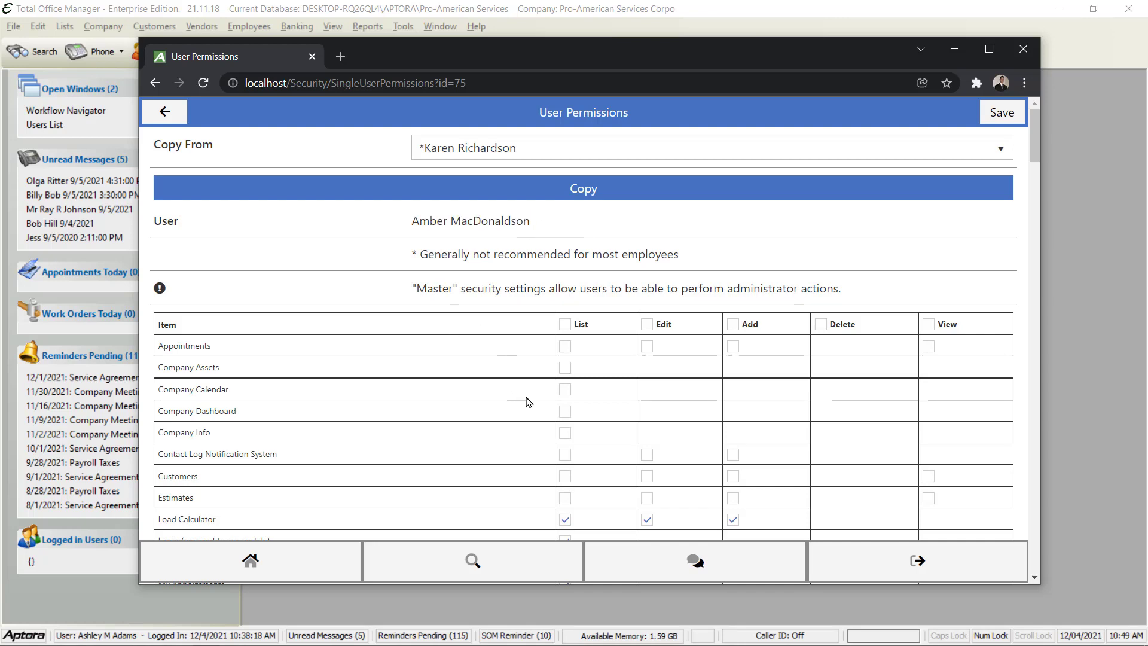
pyautogui.scroll(-7, 407, 379)
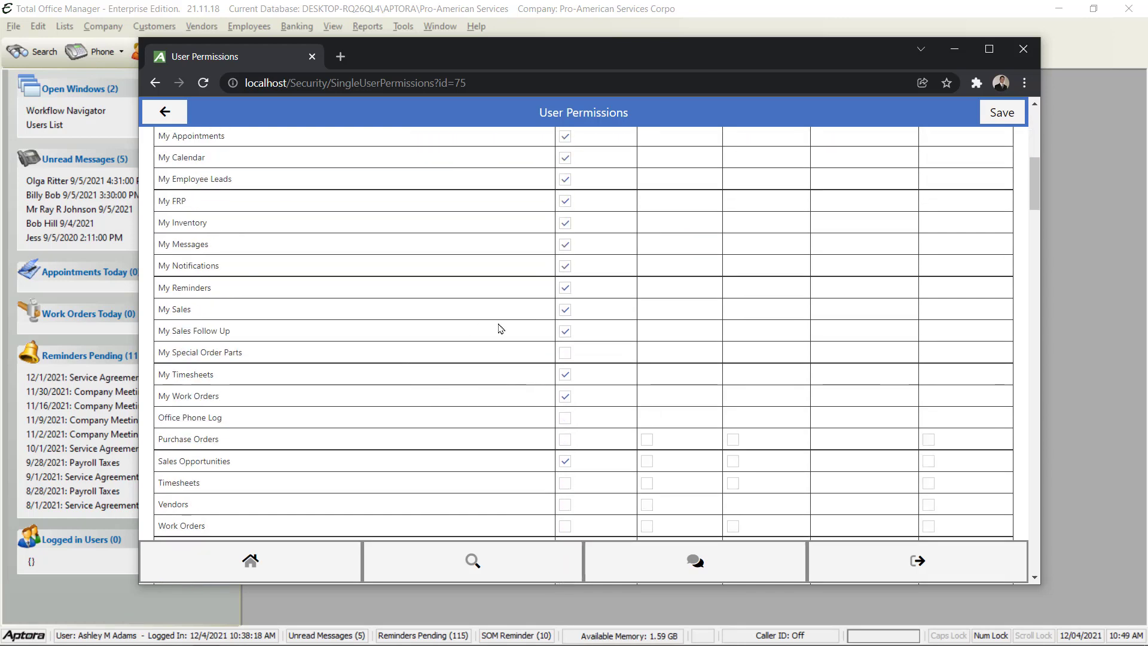
pyautogui.scroll(-7, 469, 313)
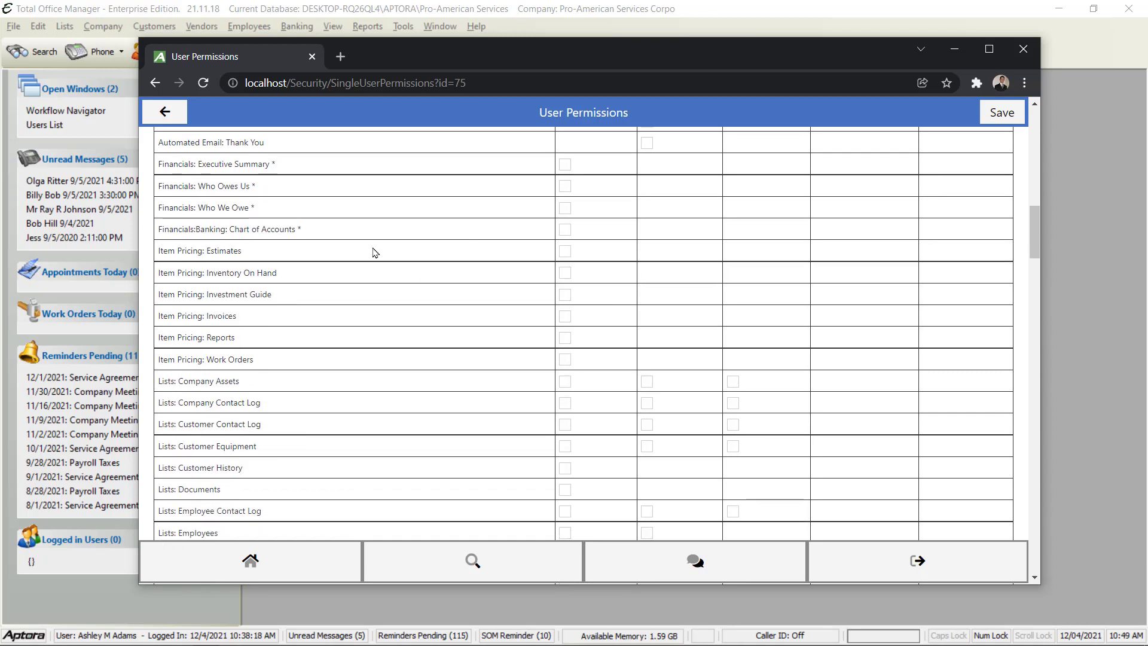
pyautogui.scroll(-7, 441, 375)
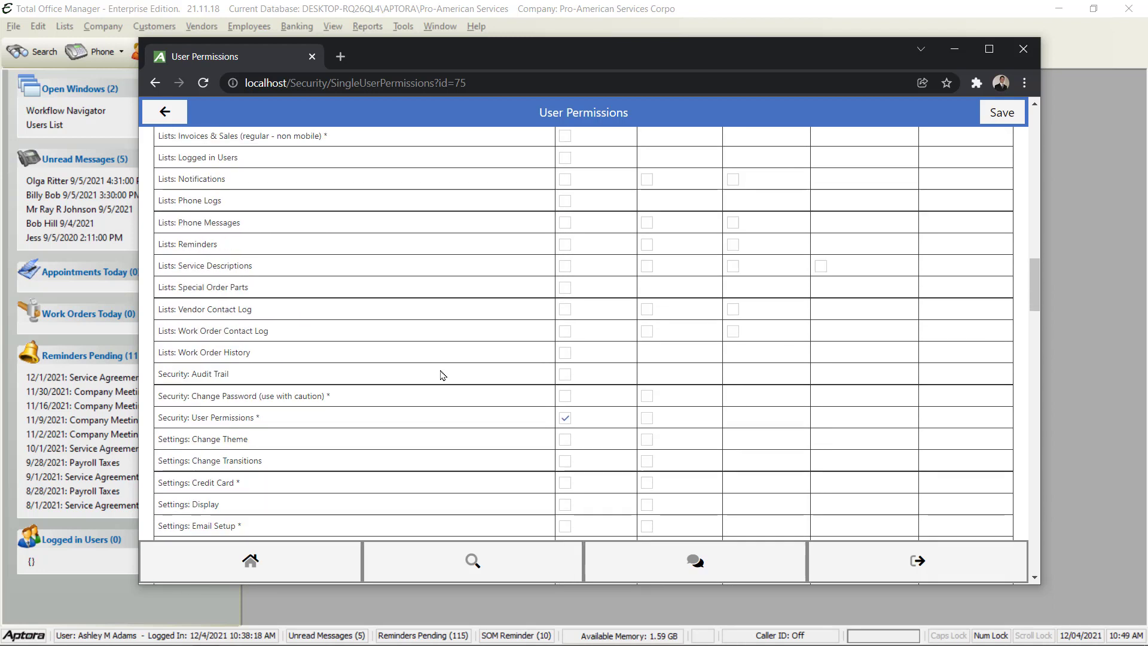
pyautogui.scroll(-7, 440, 375)
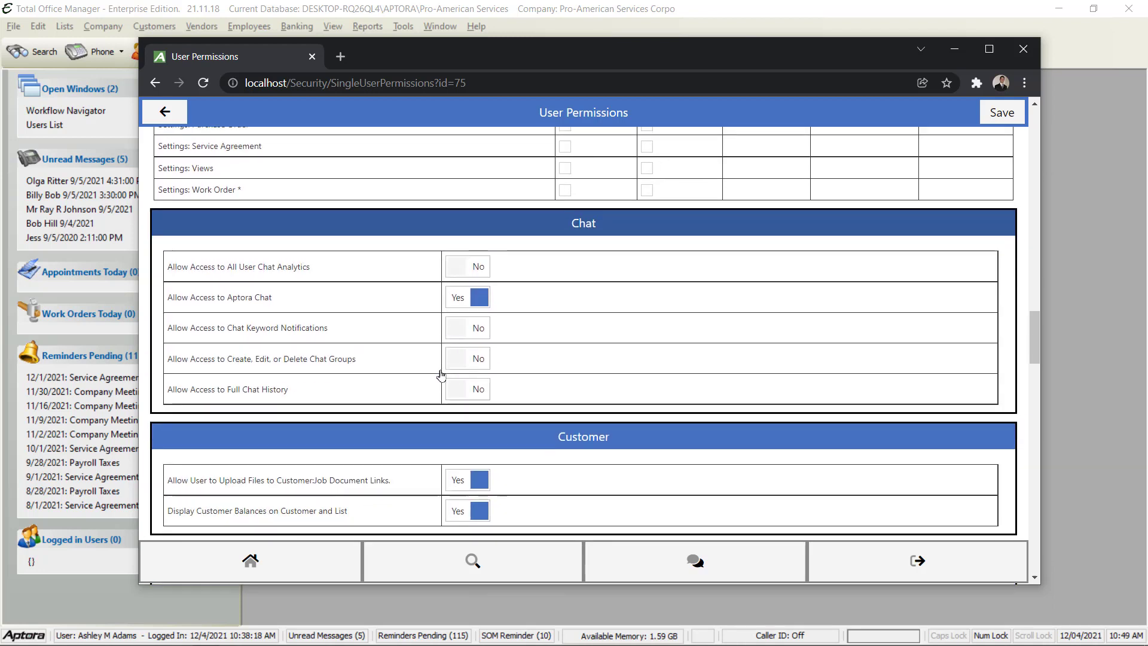
pyautogui.scroll(5, 441, 375)
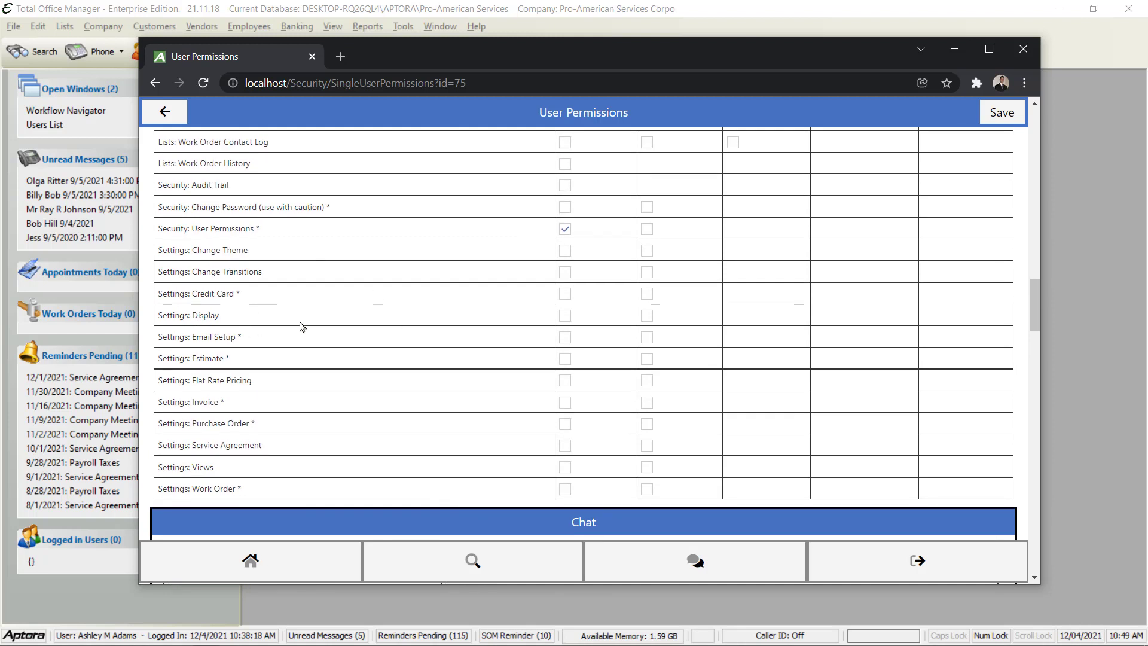
pyautogui.scroll(-3, 330, 317)
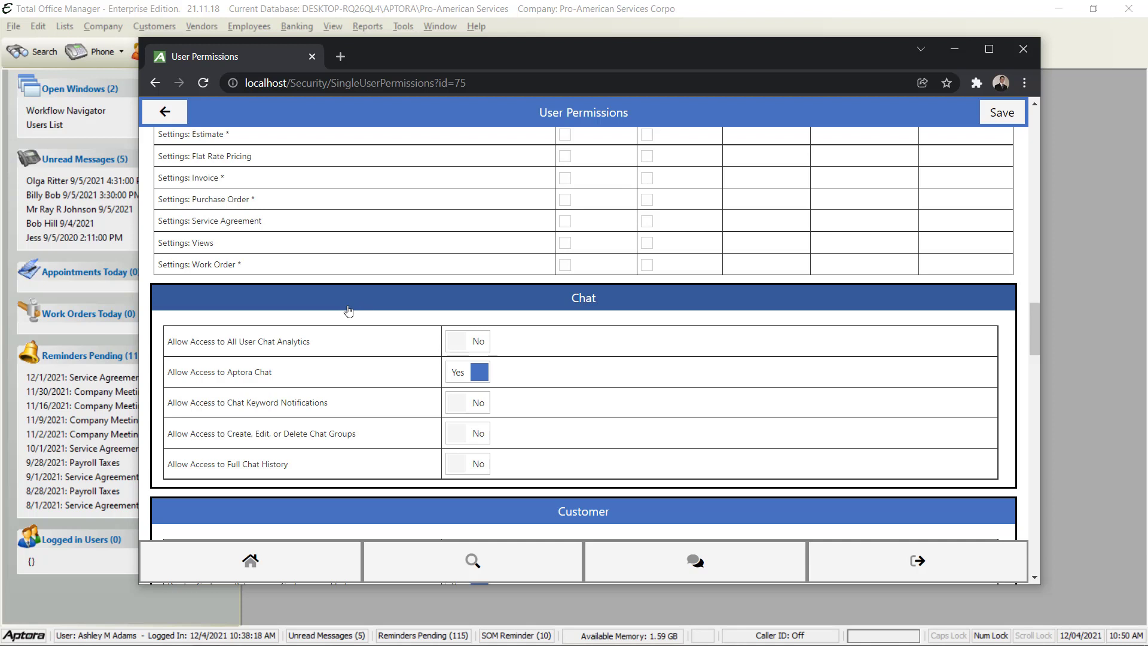
pyautogui.scroll(2, 349, 310)
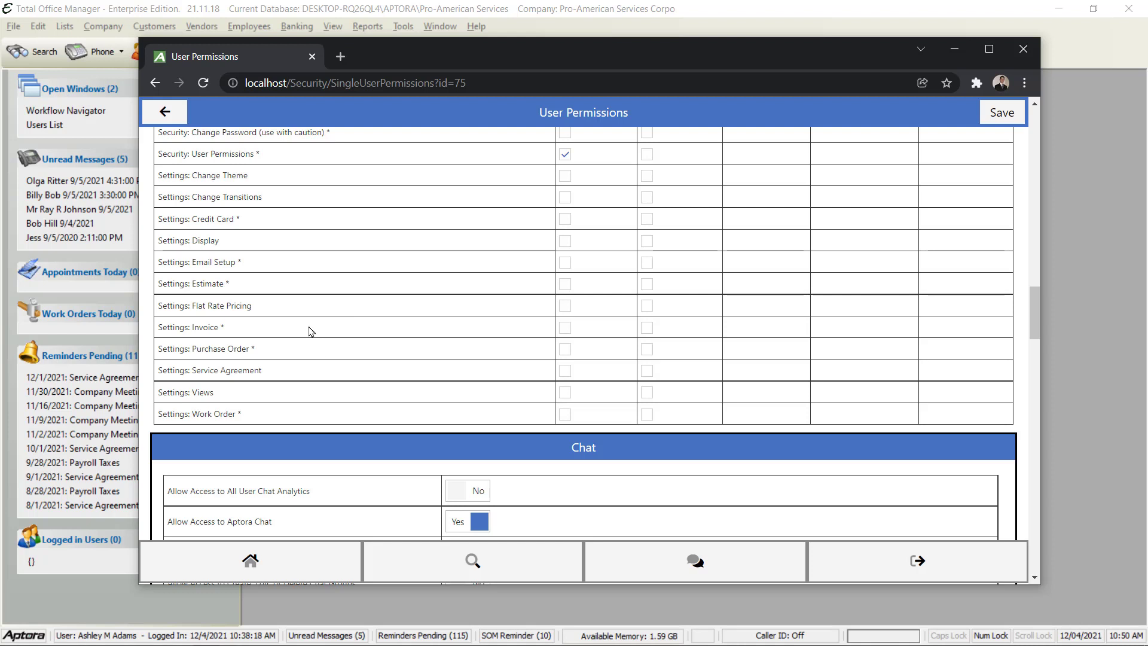
pyautogui.moveTo(161, 154); pyautogui.dragTo(273, 160)
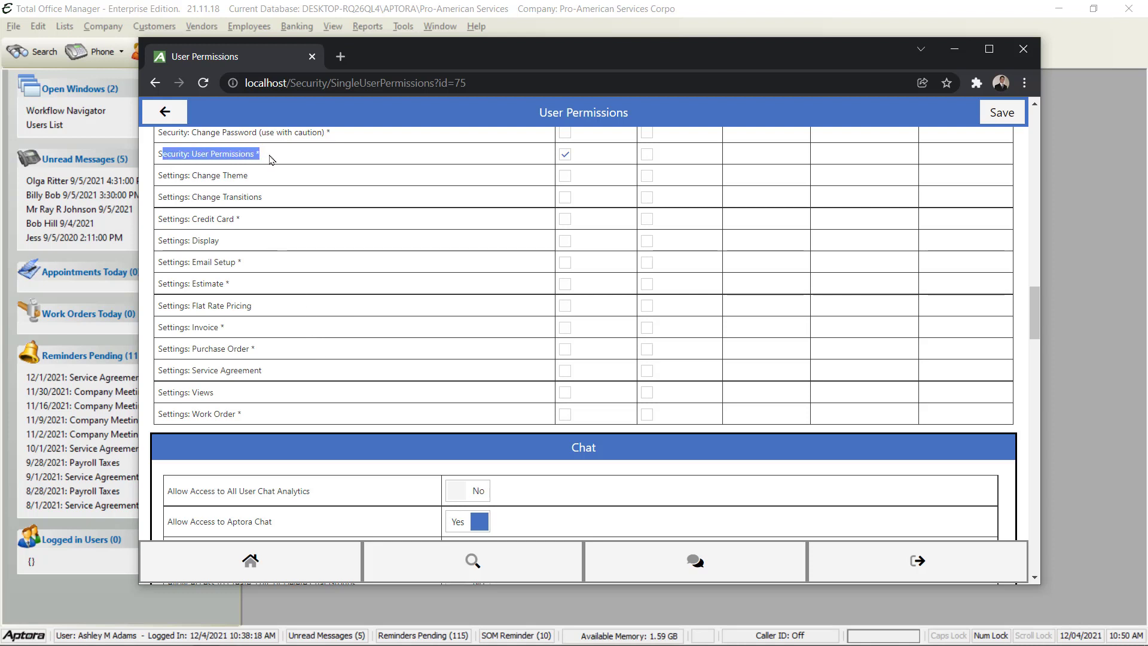
pyautogui.click(247, 156)
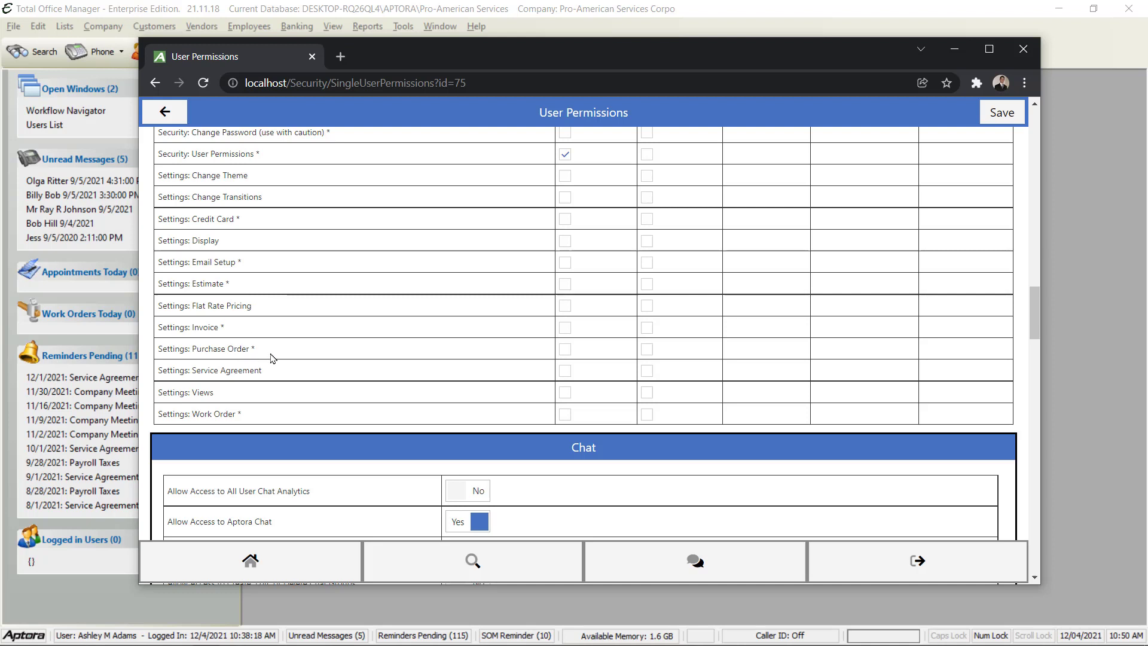
pyautogui.scroll(-3, 271, 358)
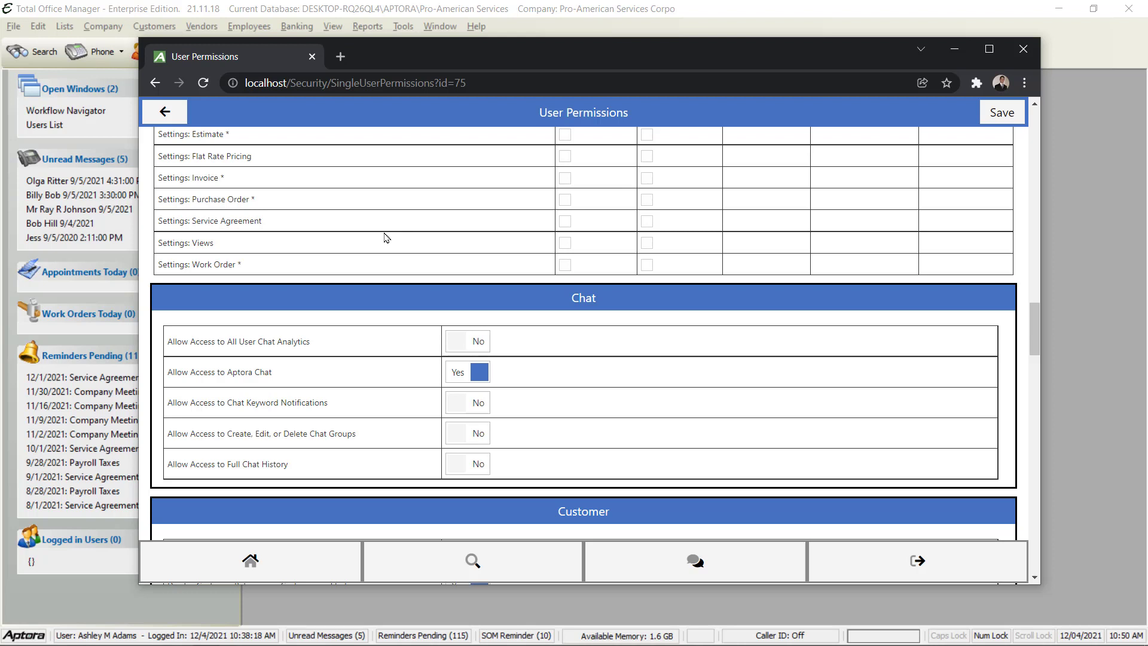
pyautogui.scroll(-1, 399, 242)
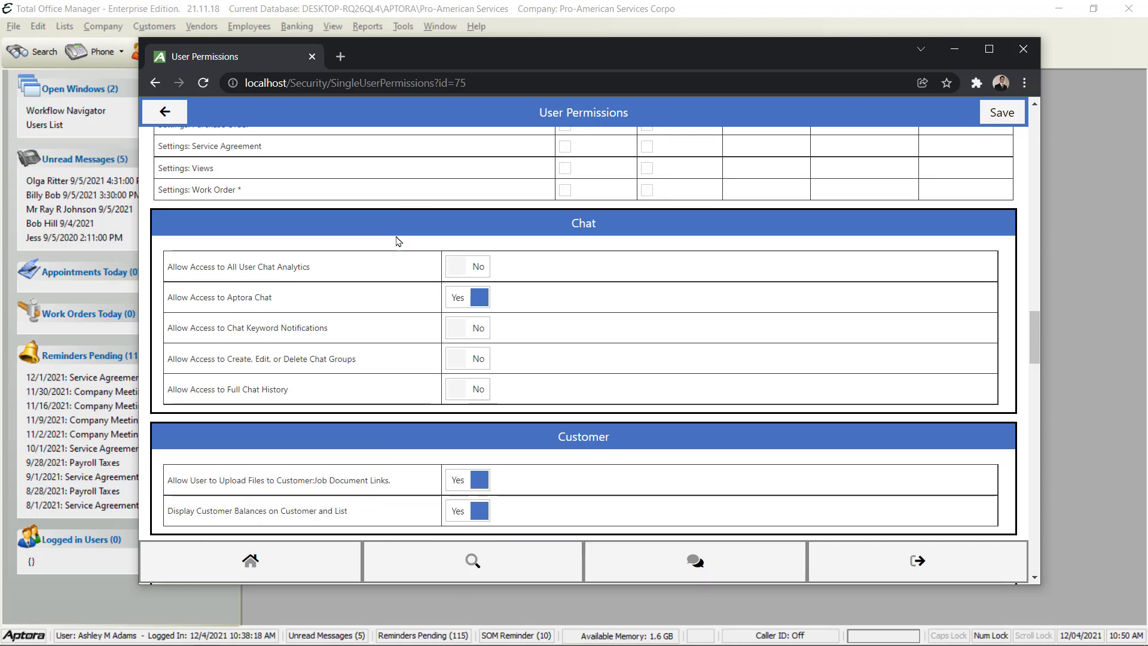
pyautogui.moveTo(177, 266); pyautogui.dragTo(314, 268)
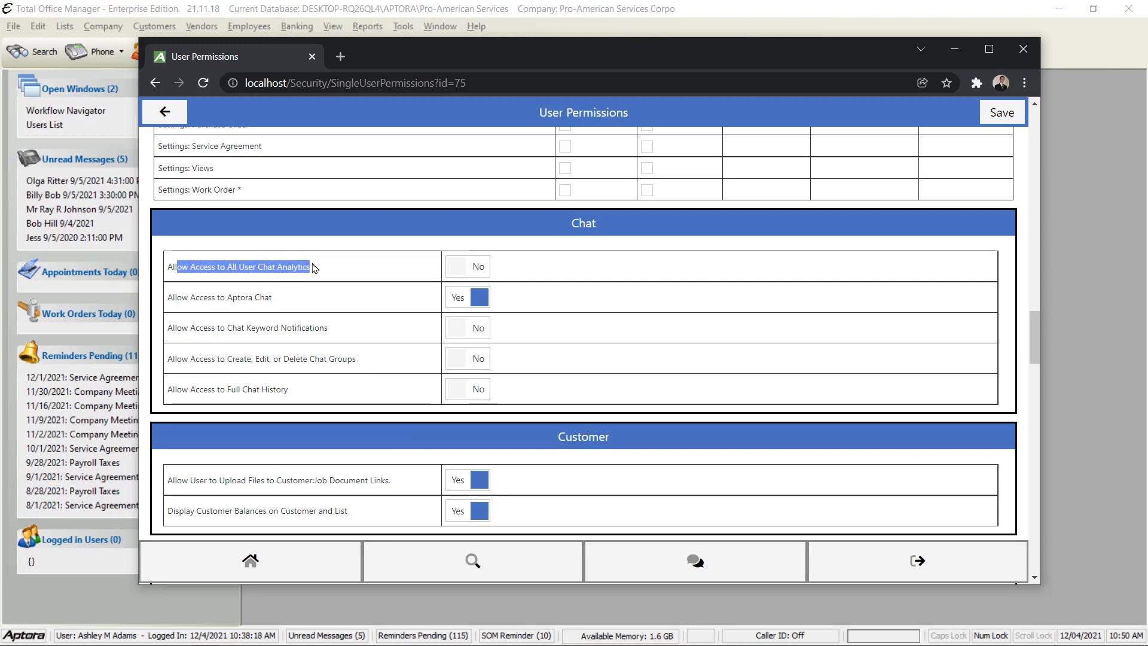
pyautogui.click(317, 276)
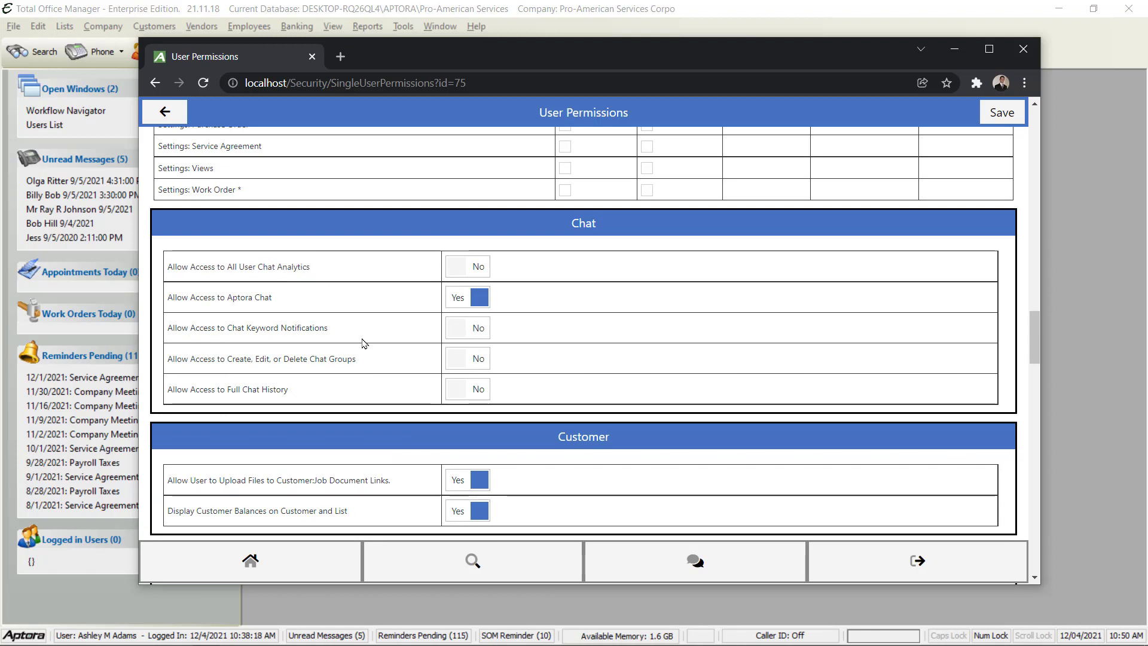
pyautogui.scroll(-2, 364, 343)
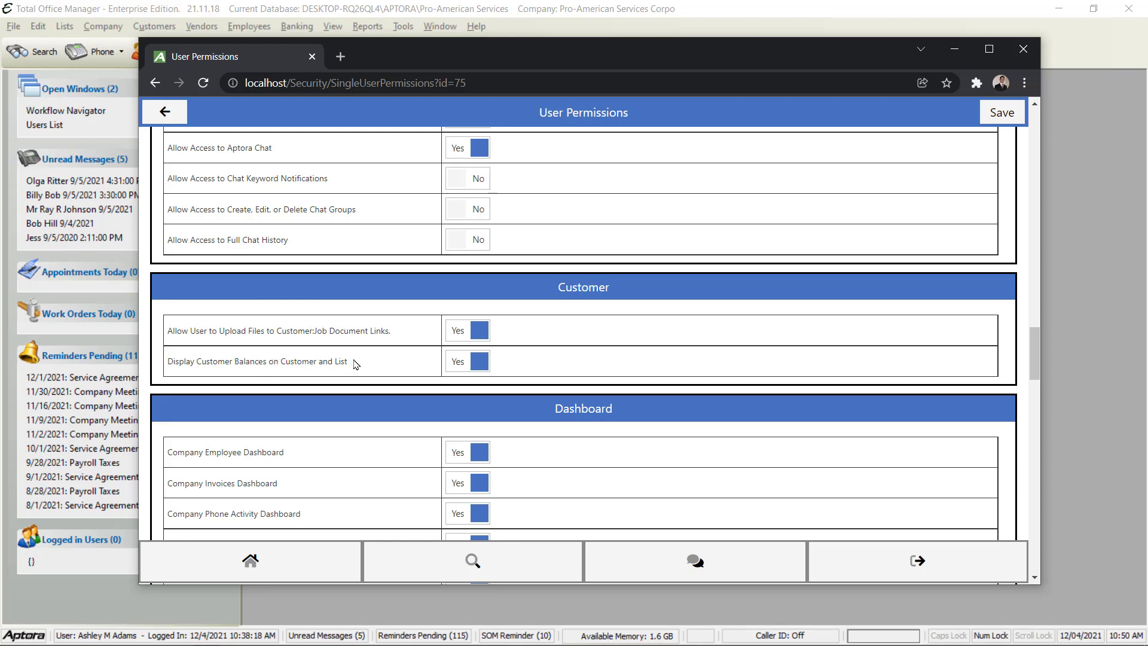
pyautogui.scroll(-5, 403, 407)
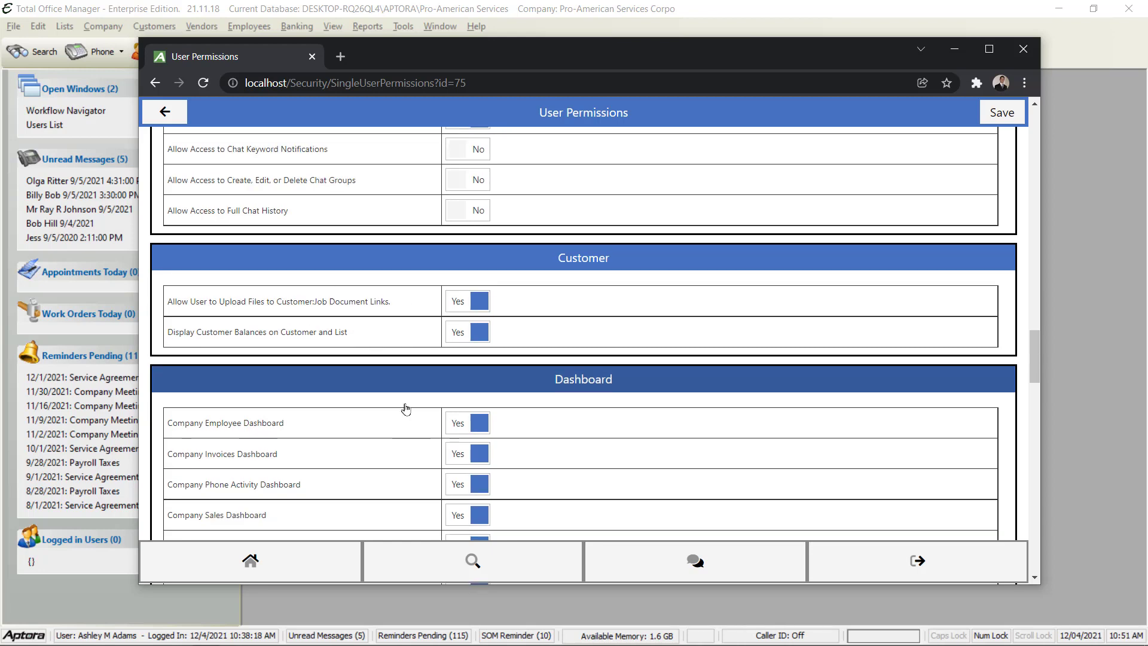
pyautogui.scroll(-4, 406, 405)
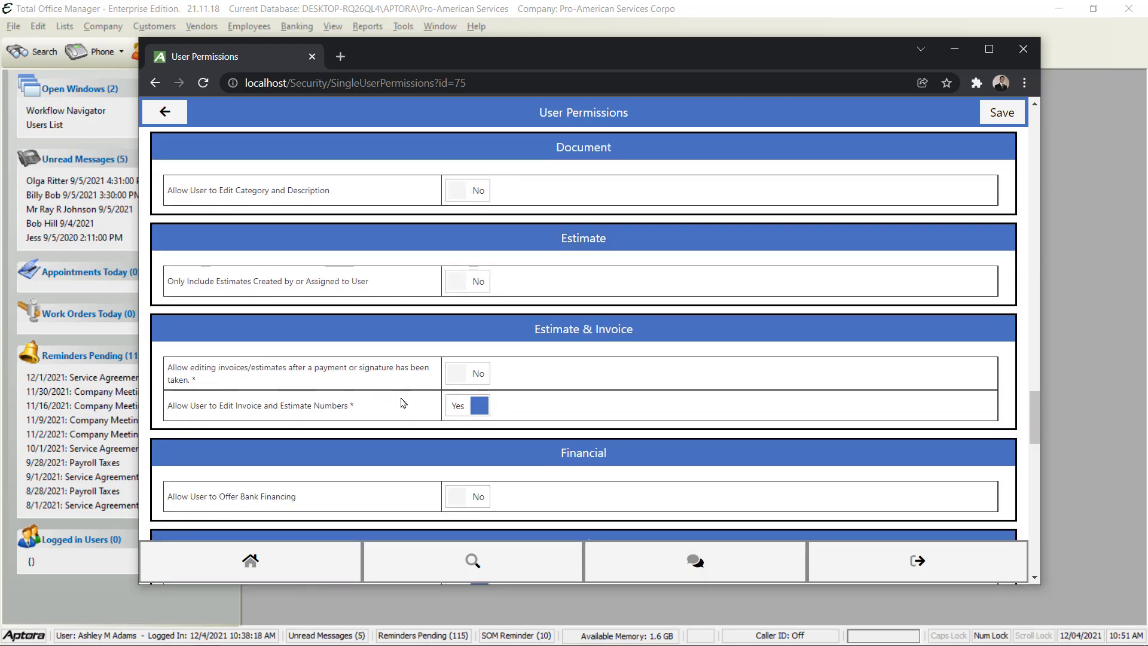
pyautogui.scroll(-5, 403, 403)
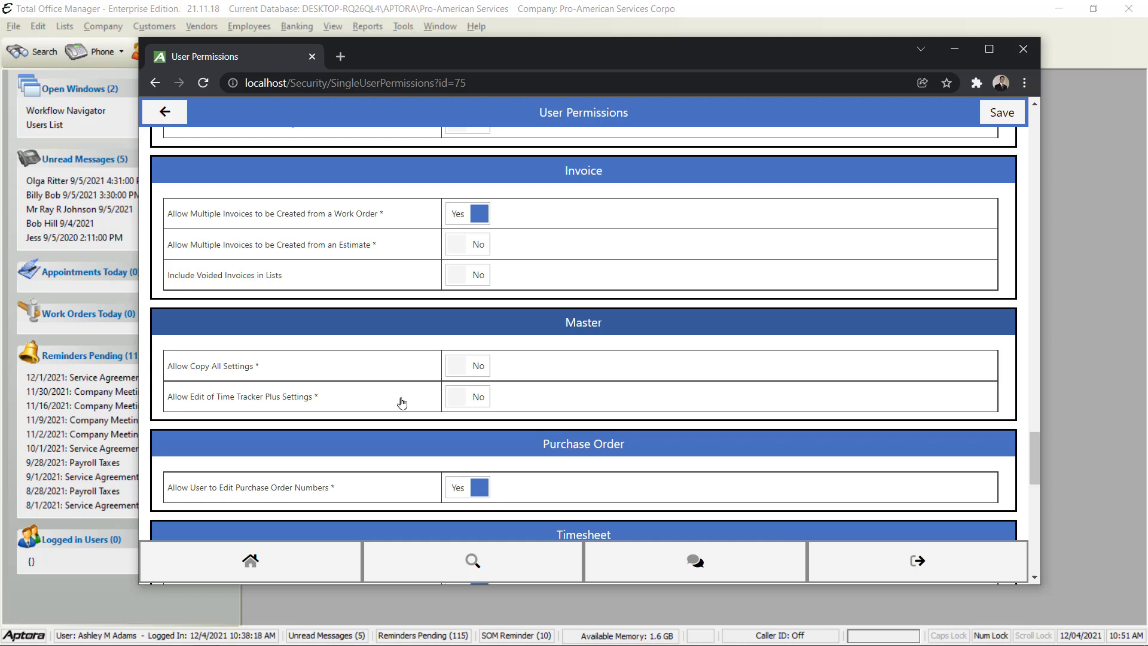
pyautogui.scroll(-4, 401, 402)
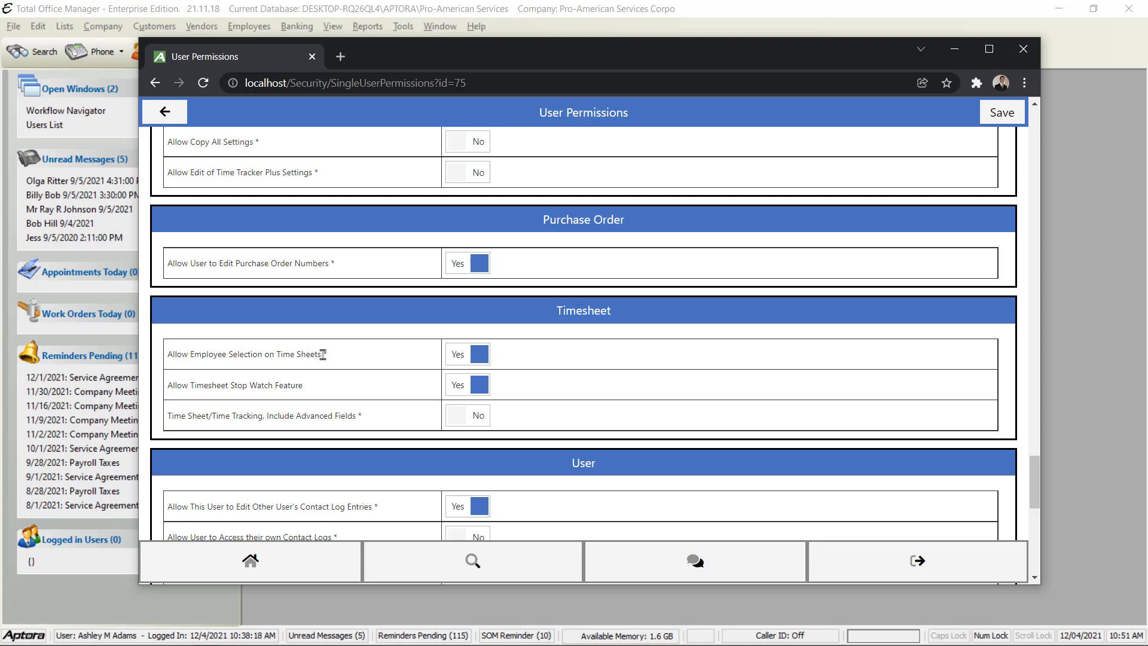
pyautogui.scroll(-4, 422, 394)
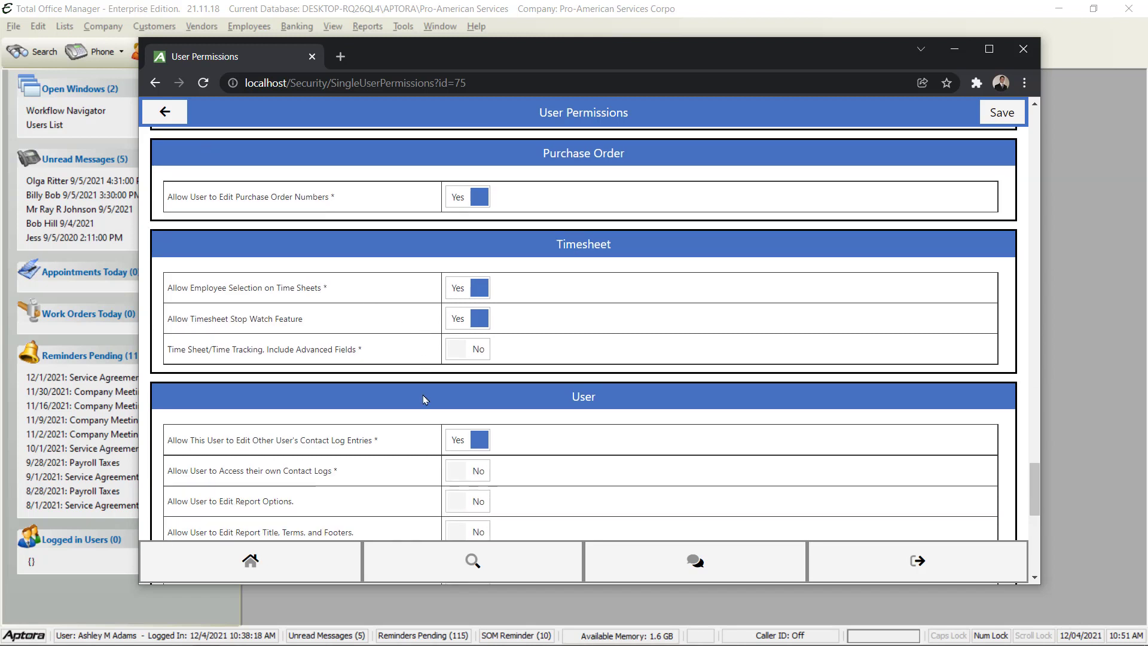
pyautogui.scroll(-5, 424, 399)
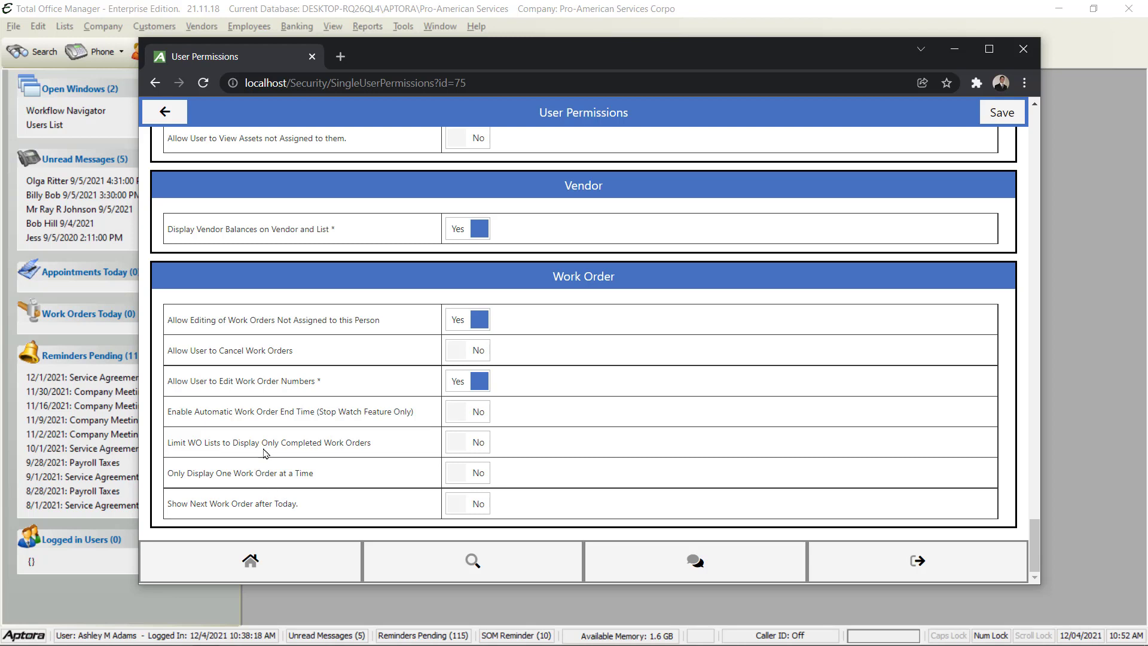
pyautogui.scroll(5, 299, 441)
pyautogui.scroll(20, 299, 441)
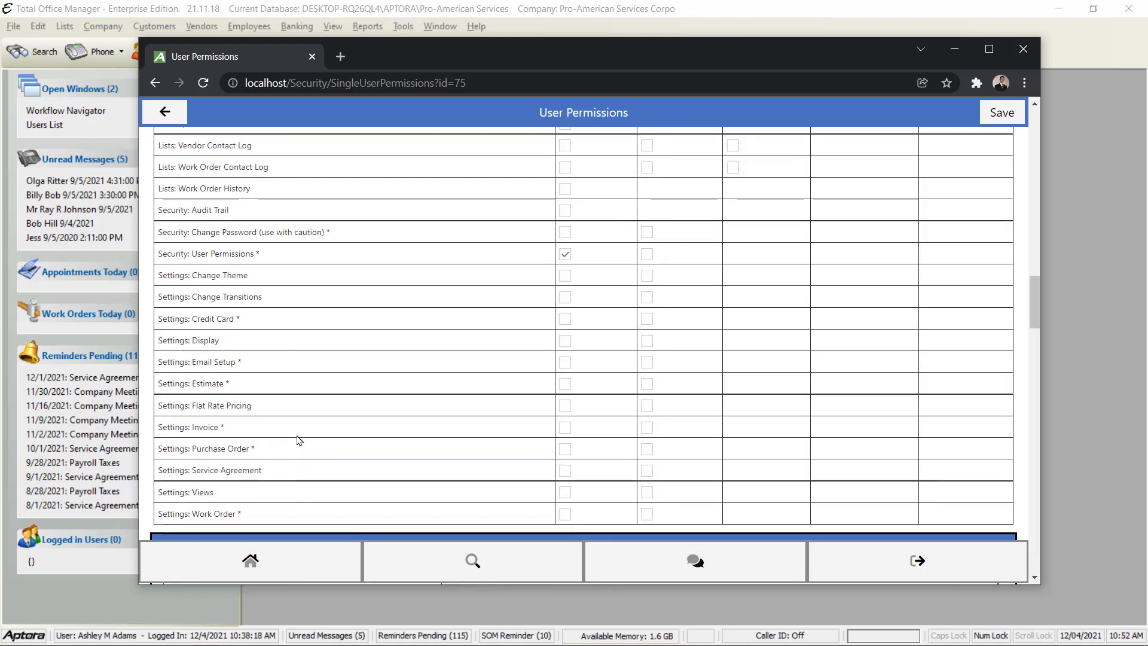
pyautogui.scroll(10, 311, 427)
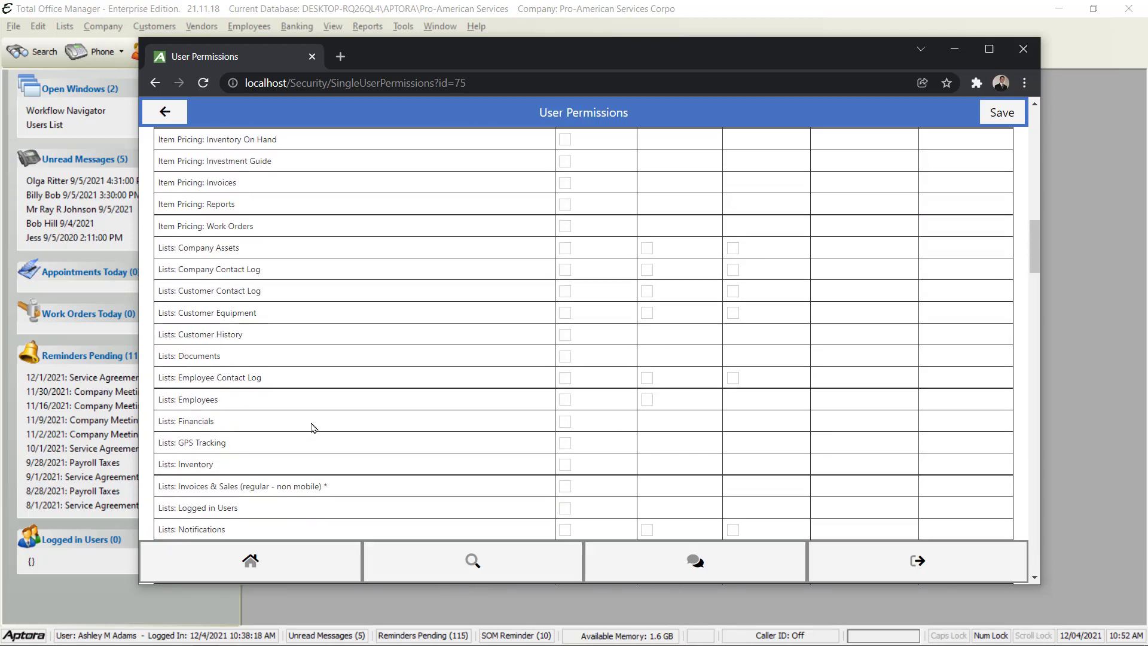
pyautogui.scroll(8, 311, 427)
pyautogui.scroll(-2, 512, 404)
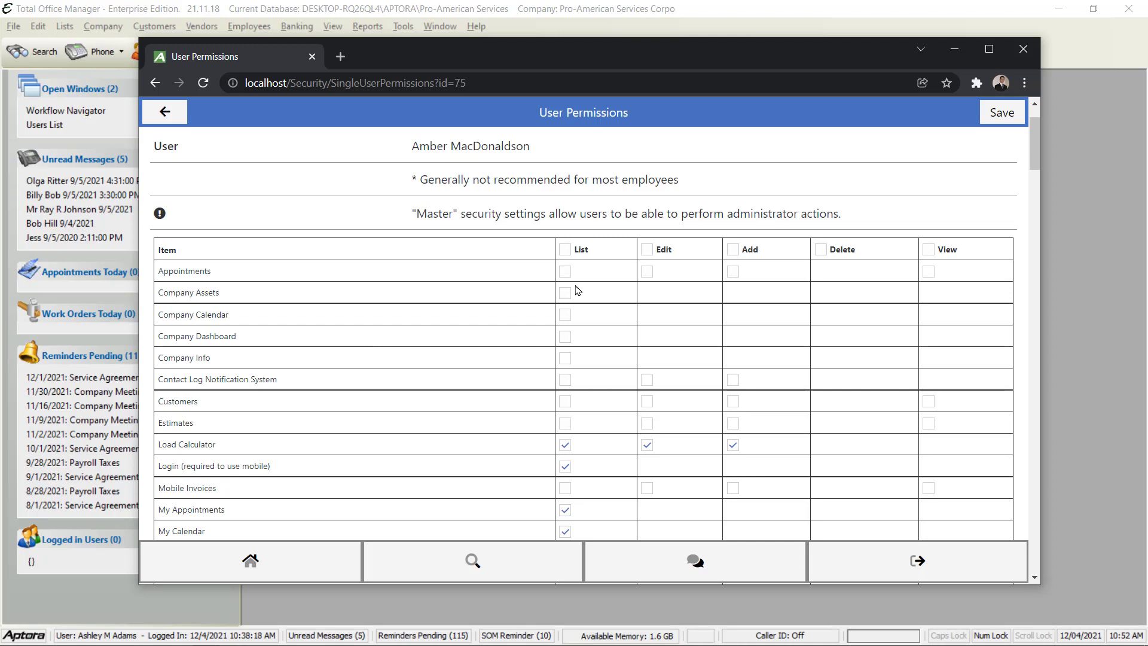
pyautogui.scroll(-3, 568, 366)
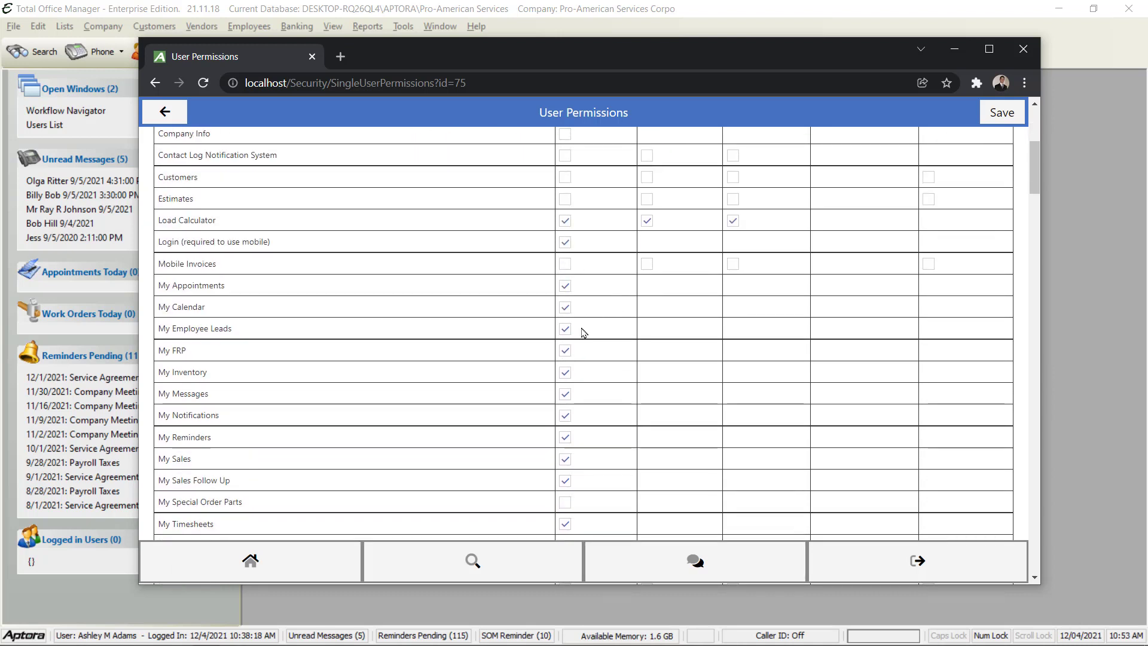
pyautogui.scroll(-1, 583, 325)
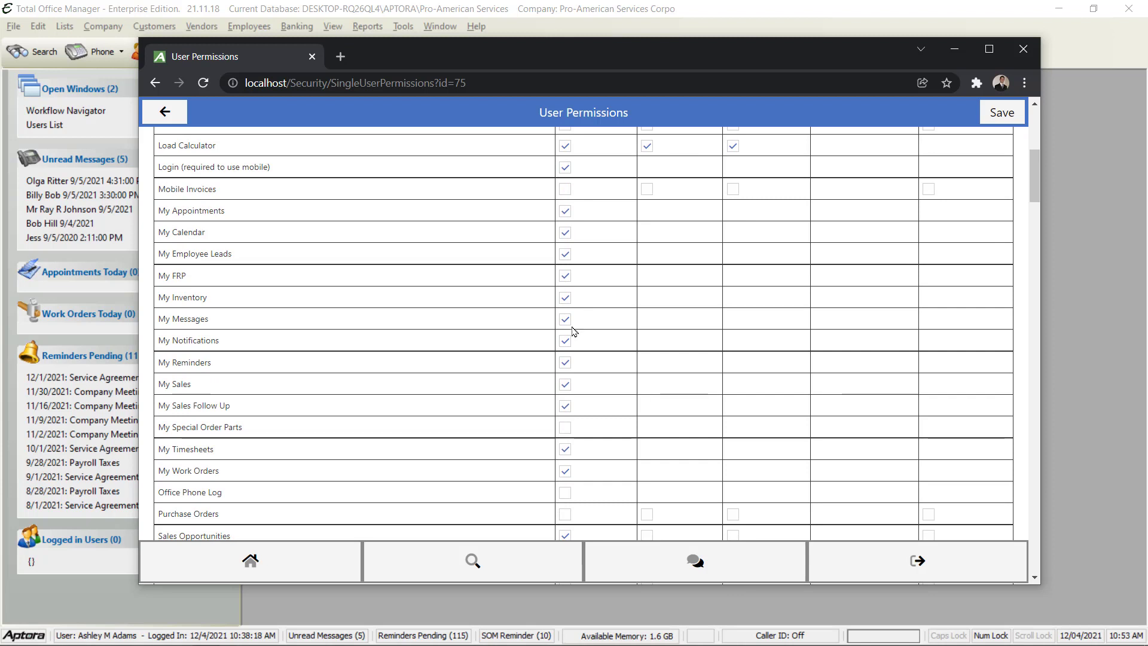
pyautogui.scroll(-1, 586, 373)
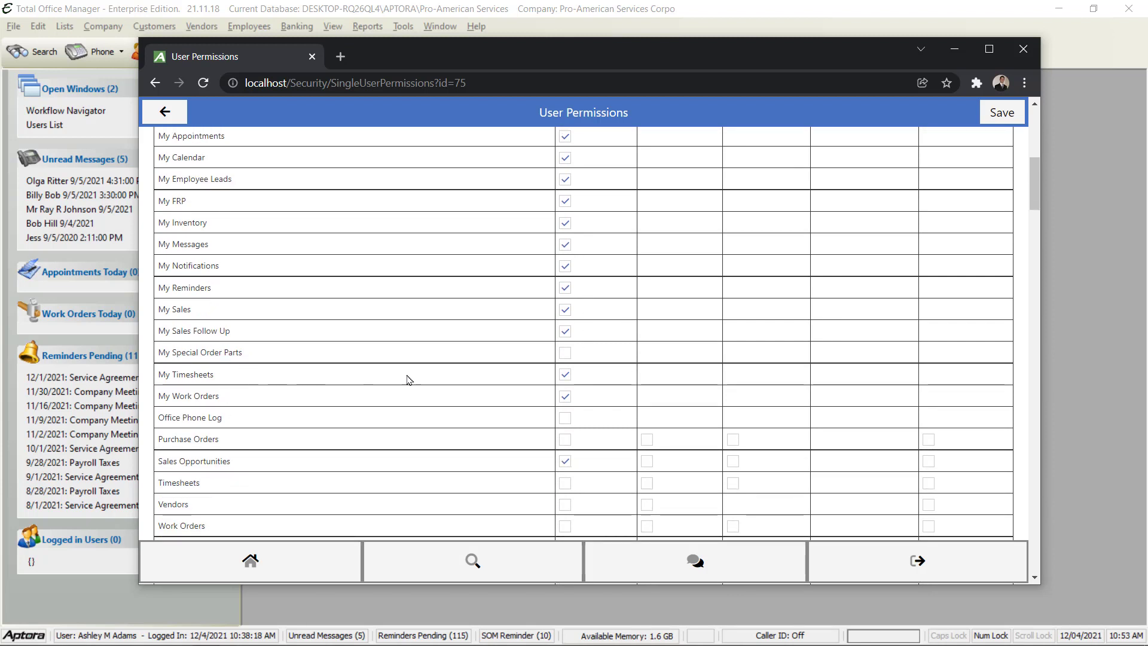
pyautogui.scroll(4, 492, 406)
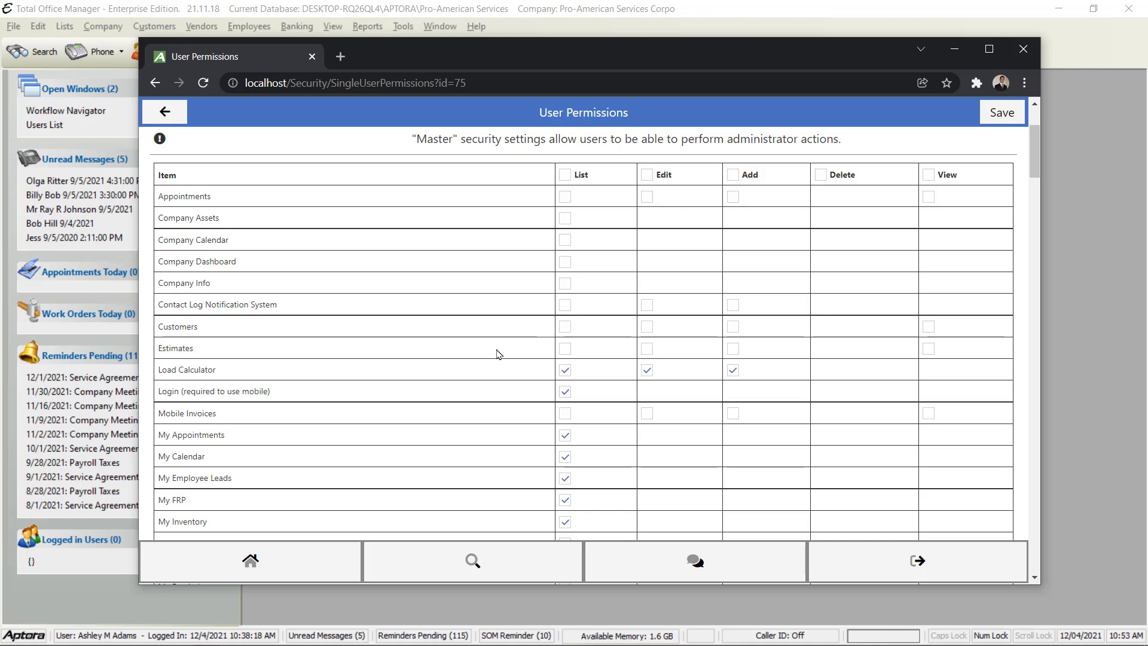
pyautogui.scroll(-1, 458, 385)
pyautogui.scroll(-8, 458, 384)
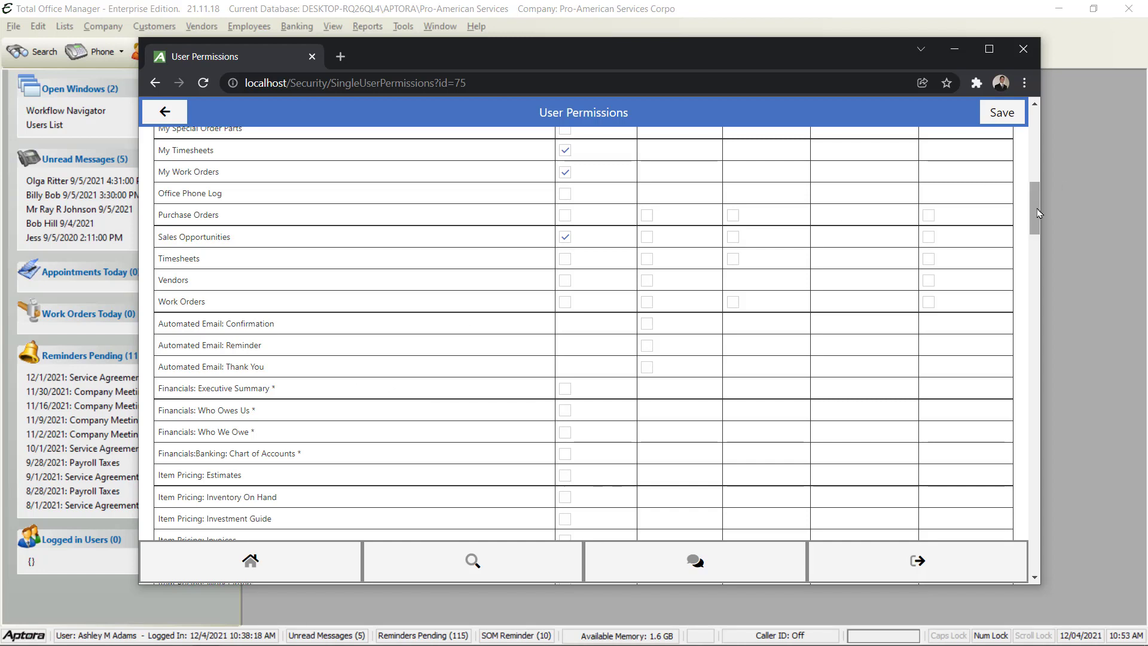
pyautogui.moveTo(1036, 213); pyautogui.dragTo(1045, 122)
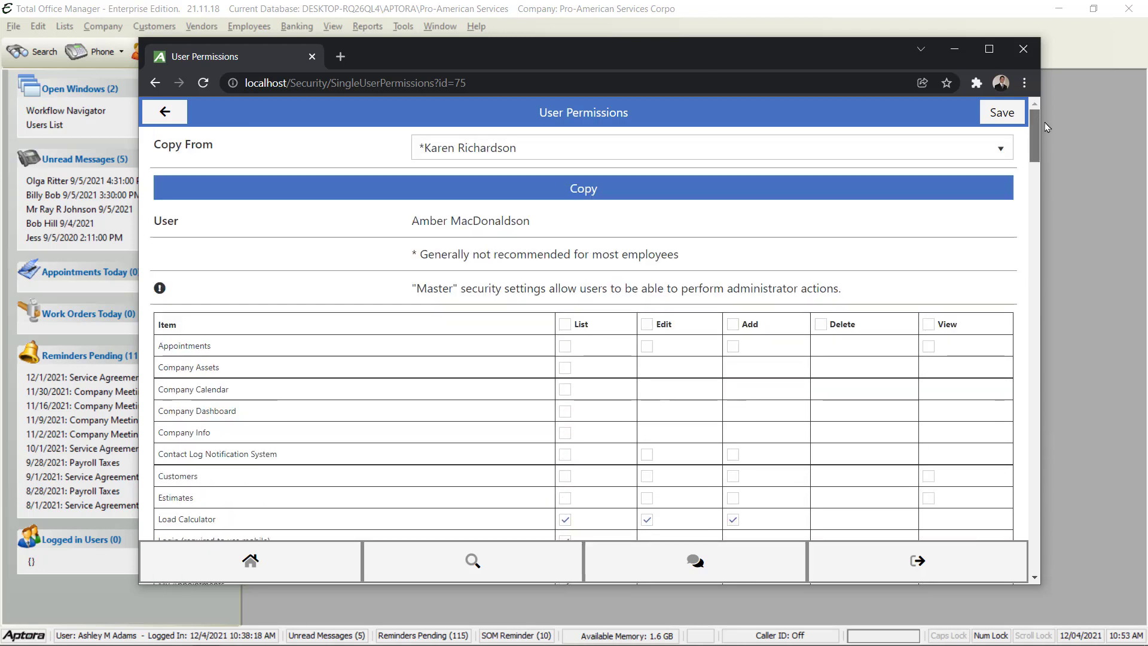
# Save the current permission changes and browse the Copy From user list
pyautogui.click(1002, 115)
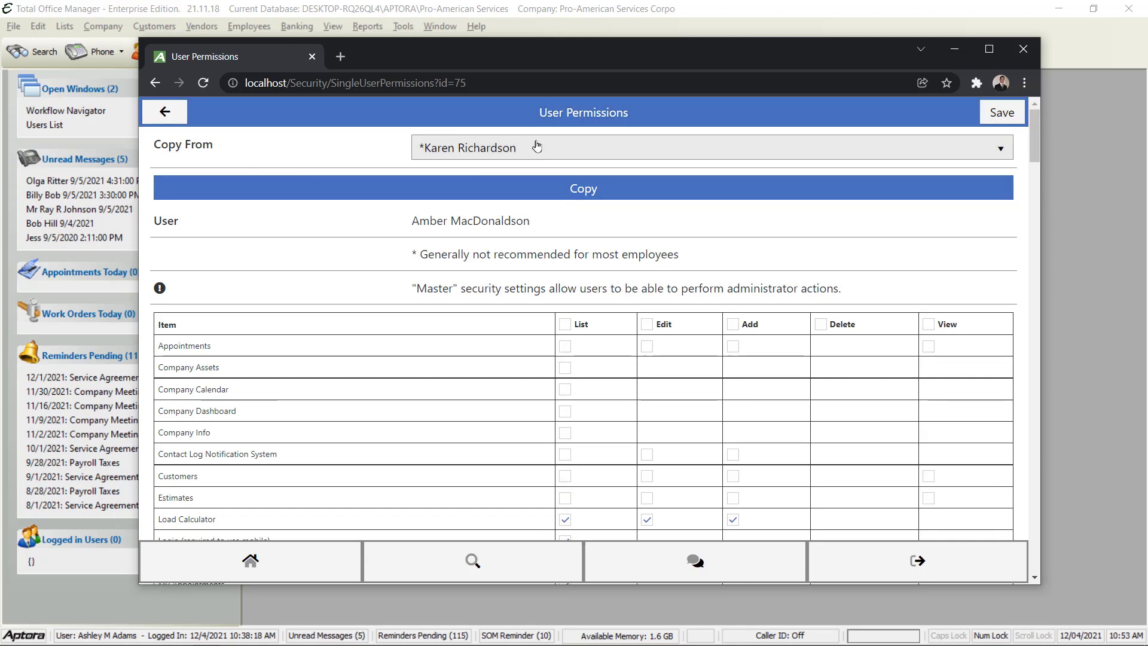
pyautogui.click(468, 150)
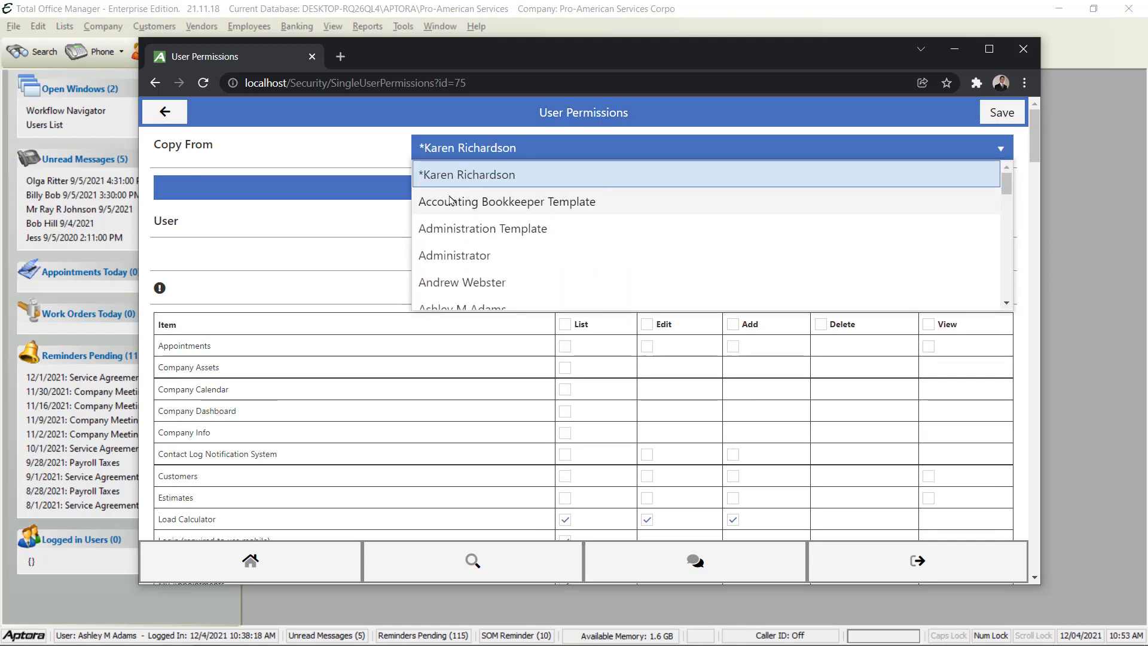
pyautogui.scroll(-3, 472, 248)
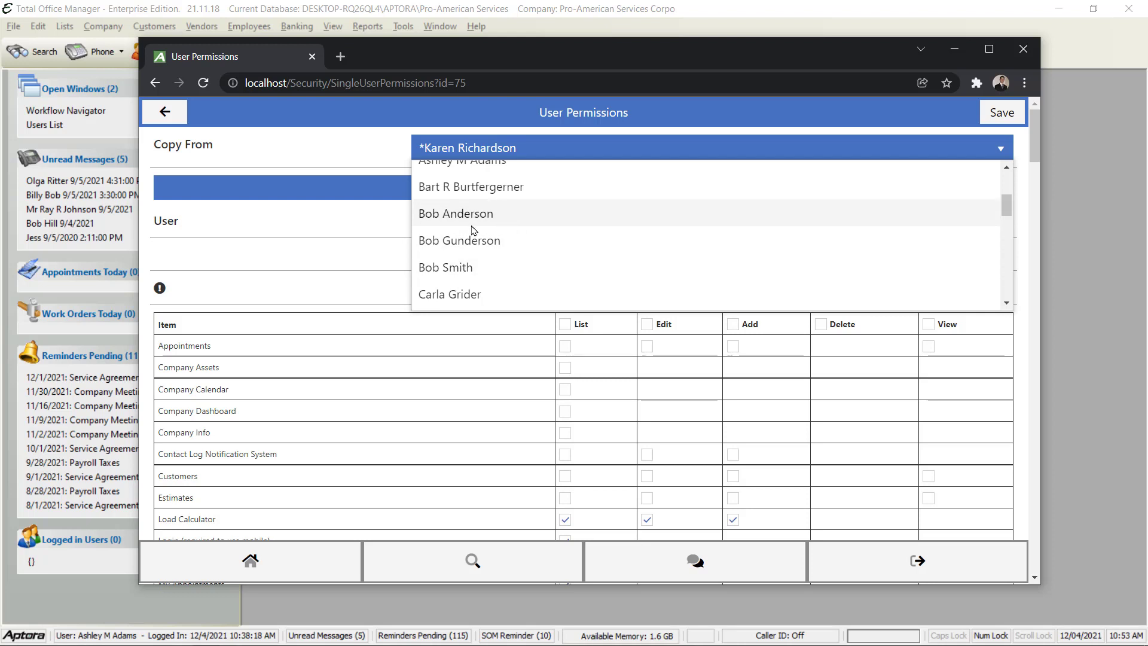
pyautogui.scroll(2, 453, 222)
pyautogui.scroll(1, 453, 221)
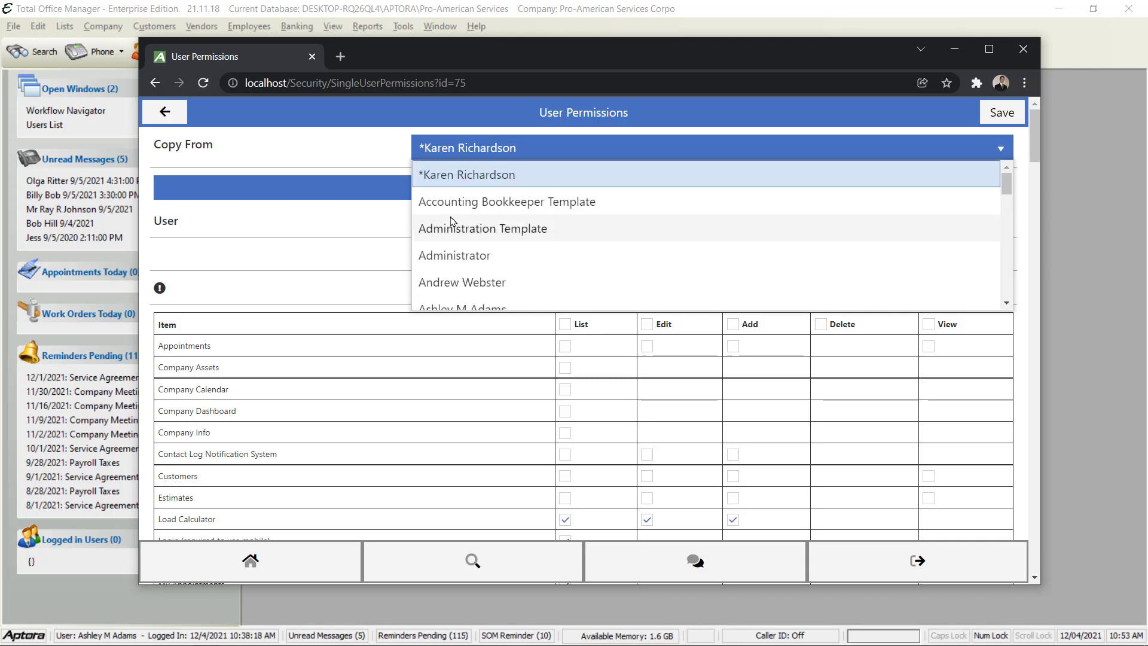
pyautogui.scroll(-3, 455, 224)
# Copy the chosen user's permissions onto the new user, save, and return Home
pyautogui.click(468, 239)
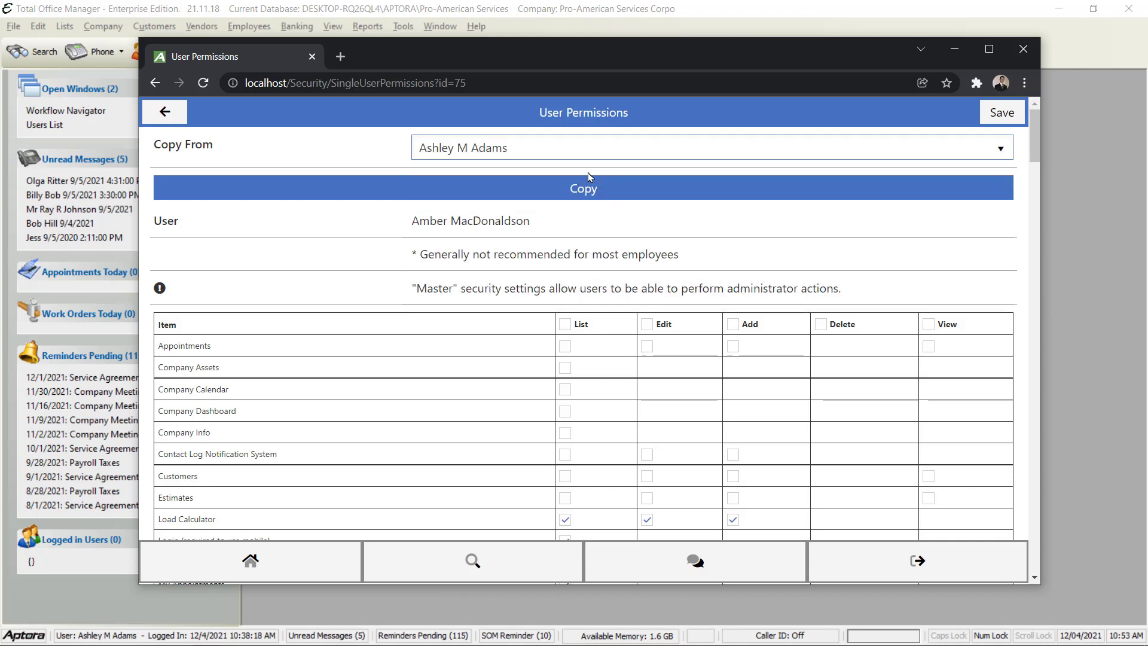
pyautogui.click(595, 189)
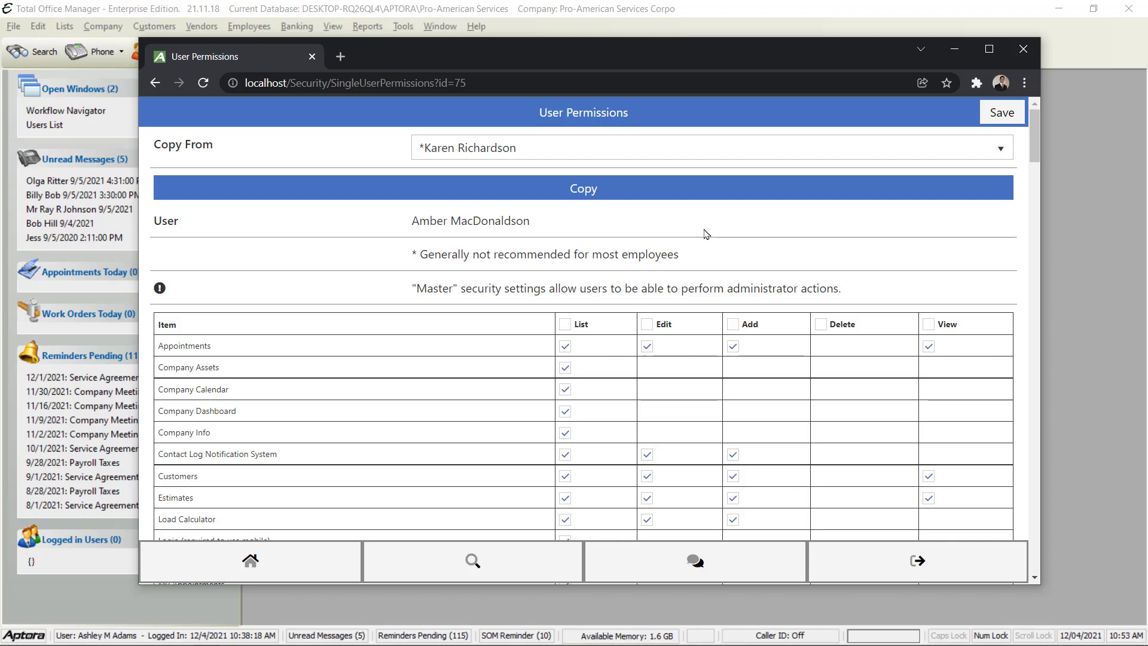
pyautogui.click(995, 114)
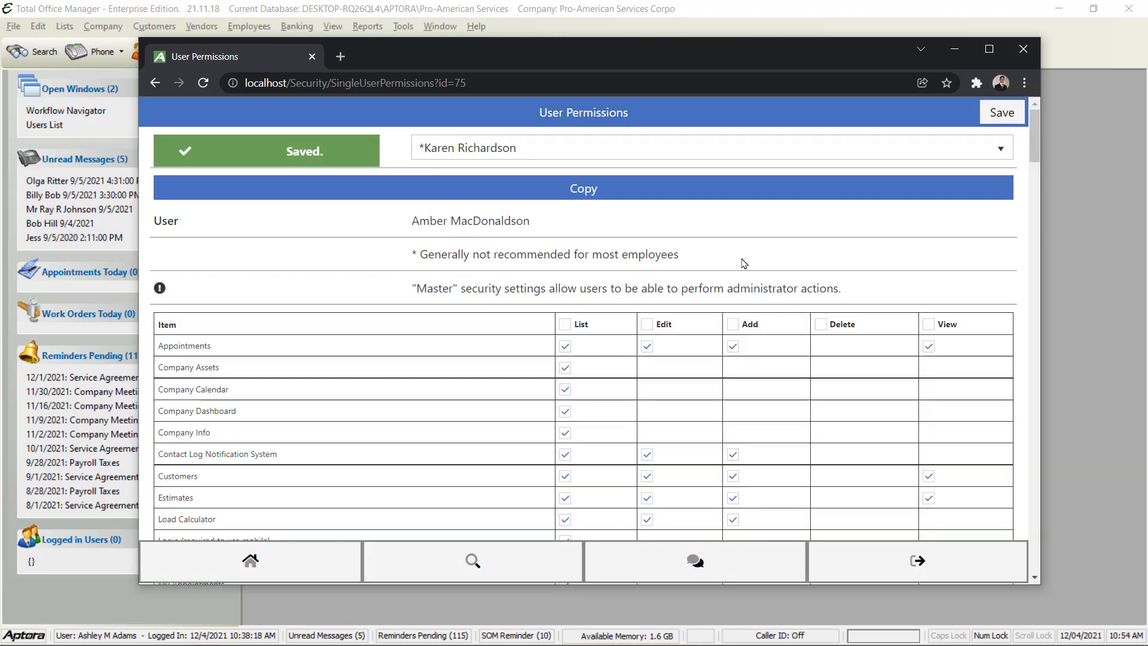
pyautogui.click(233, 570)
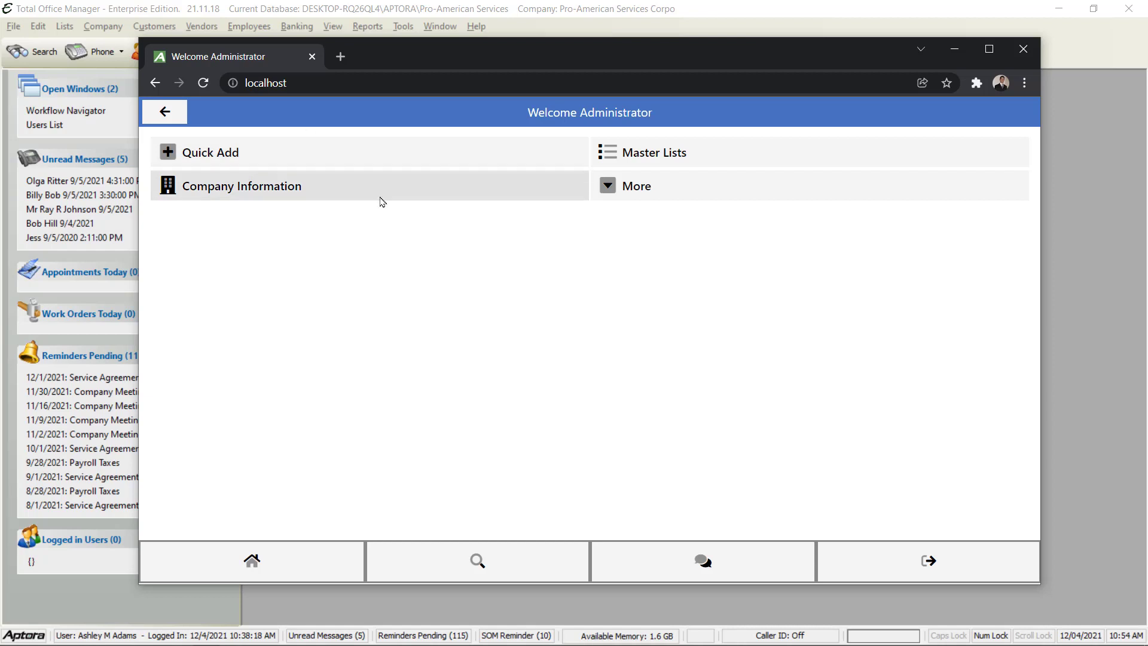
# Log out of Administrator and sign in with the other saved login from autofill
pyautogui.click(929, 560)
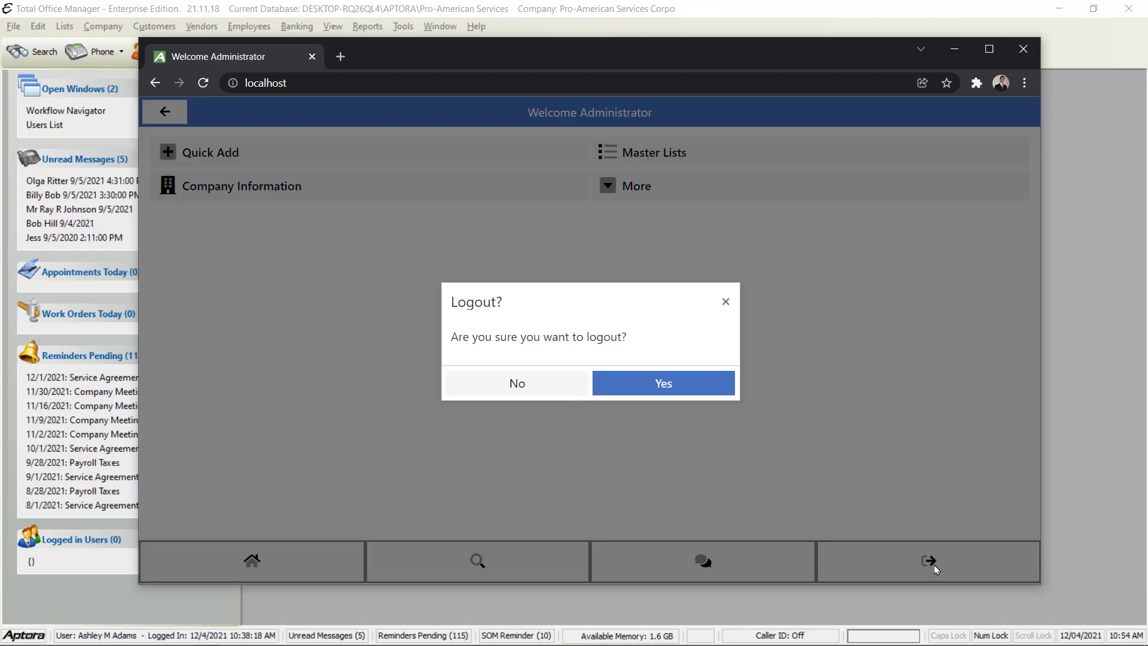
pyautogui.click(648, 388)
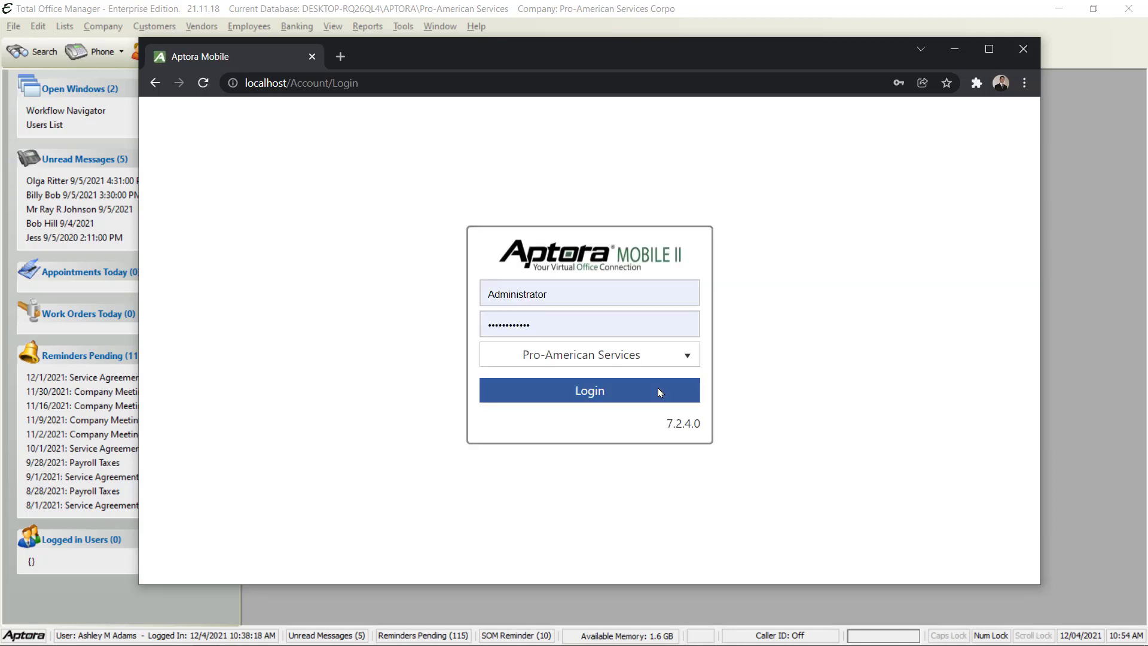
pyautogui.click(555, 293)
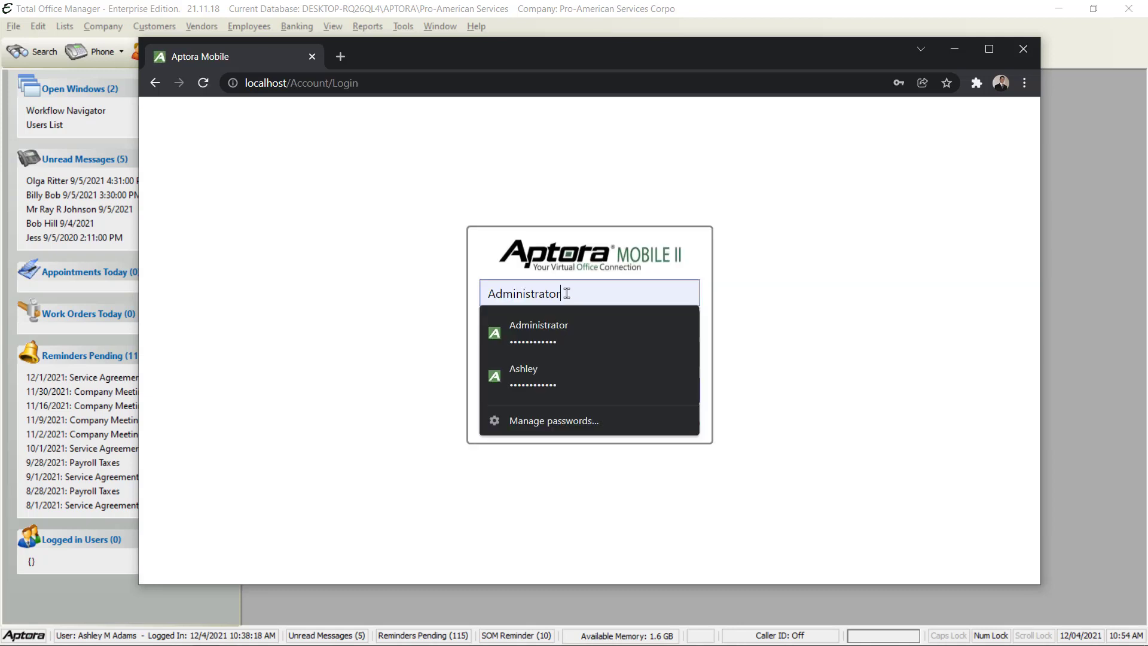
pyautogui.click(550, 375)
pyautogui.click(598, 402)
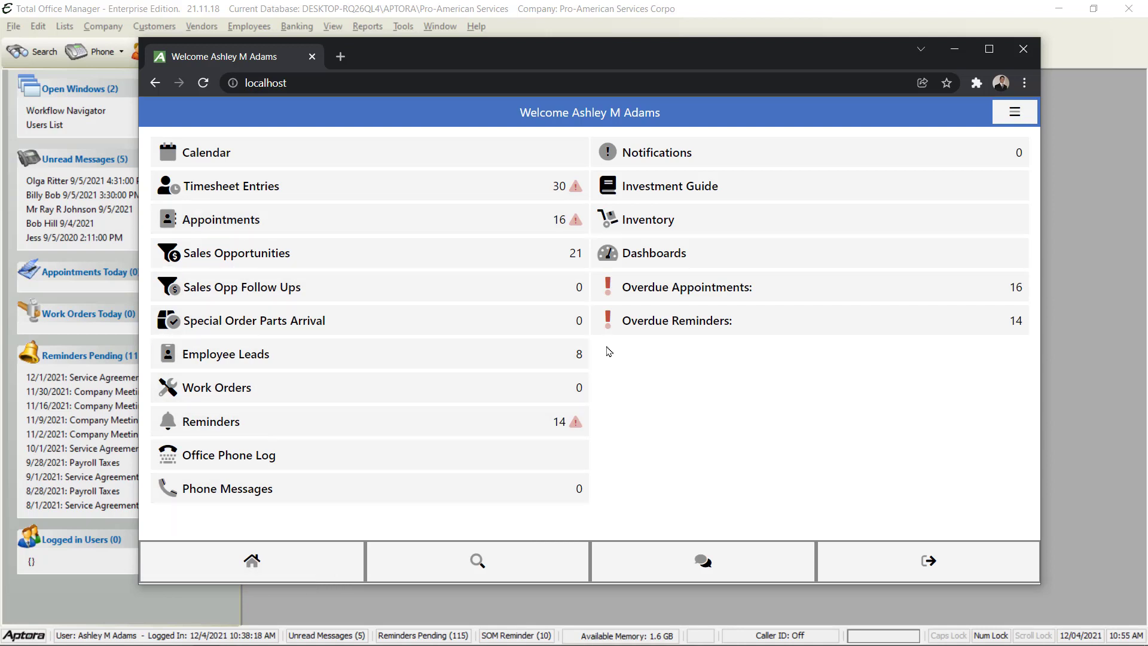
# Open Display Settings from the General panel in the hamburger menu
pyautogui.click(1015, 123)
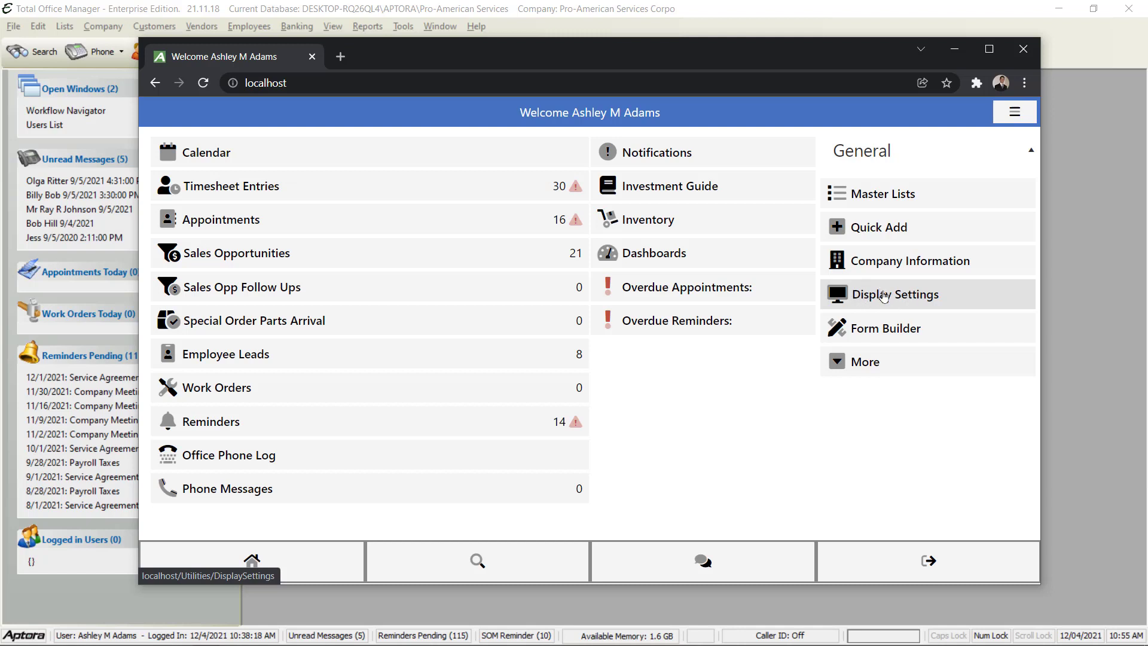
pyautogui.click(883, 295)
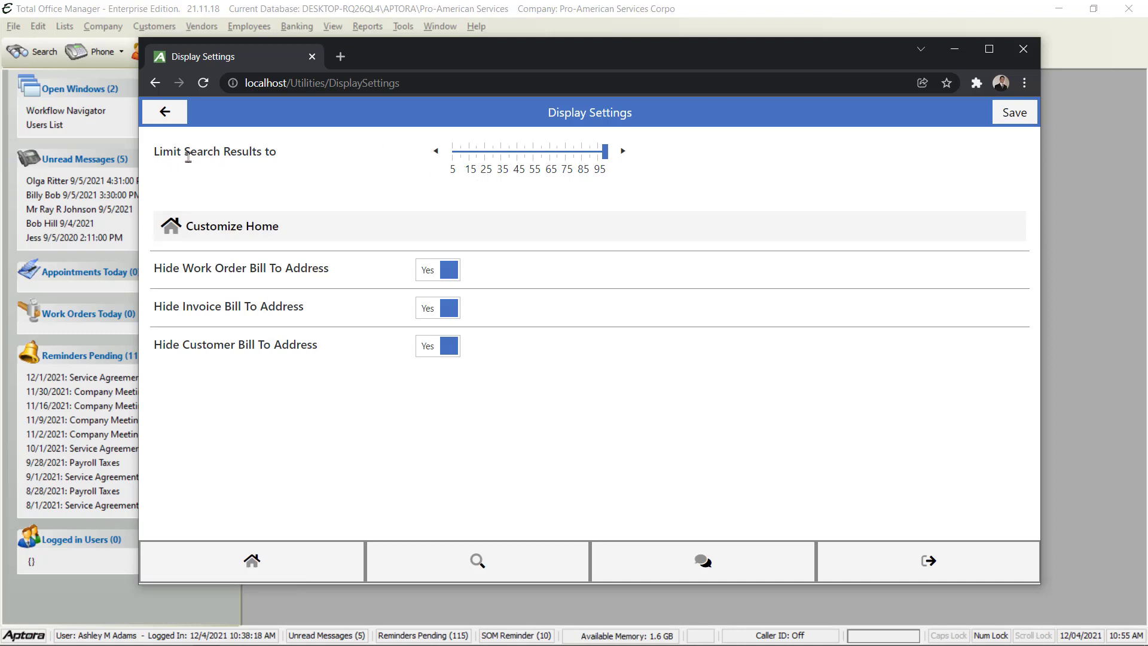
# Move the Limit Search Results slider from 95 up to its maximum of 100
pyautogui.moveTo(584, 156)
pyautogui.mouseDown()
pyautogui.moveTo(556, 154)
pyautogui.moveTo(573, 155)
pyautogui.mouseUp()
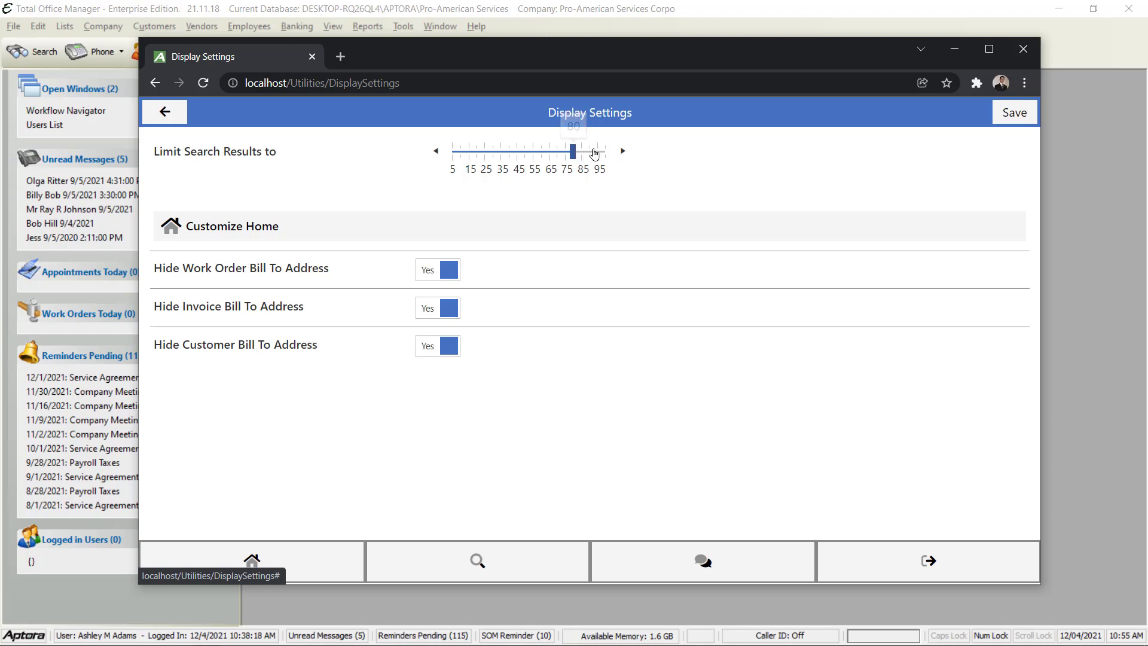
pyautogui.click(598, 157)
pyautogui.click(604, 161)
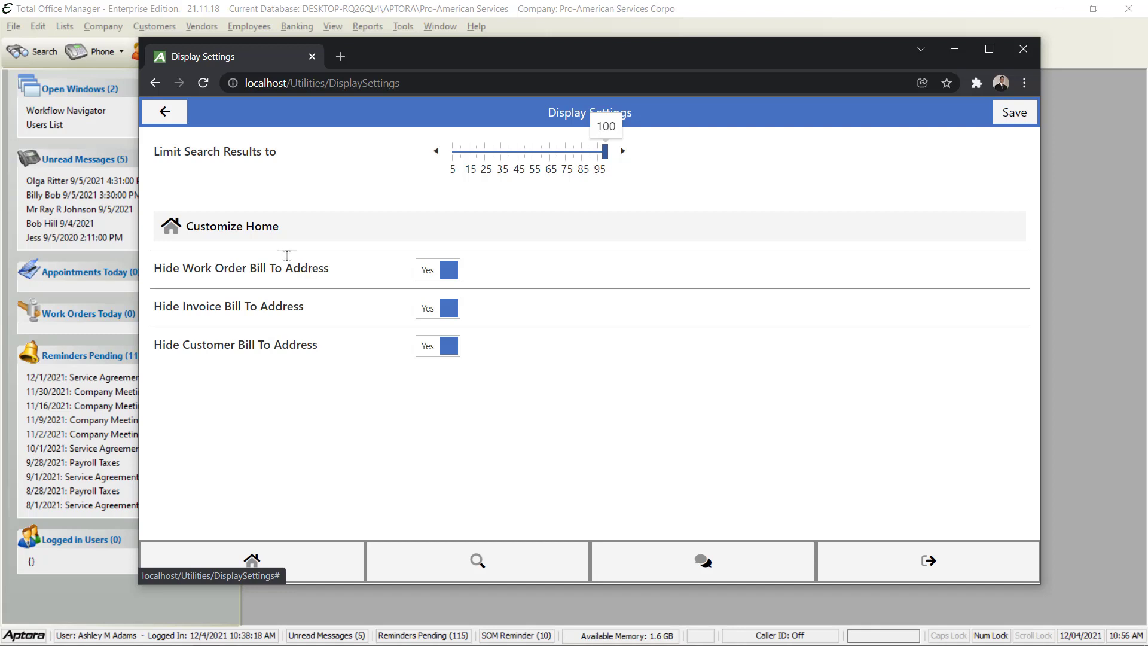
# Save Home: Customize Settings with My Calendar through My Timesheets all set to Yes
pyautogui.click(229, 233)
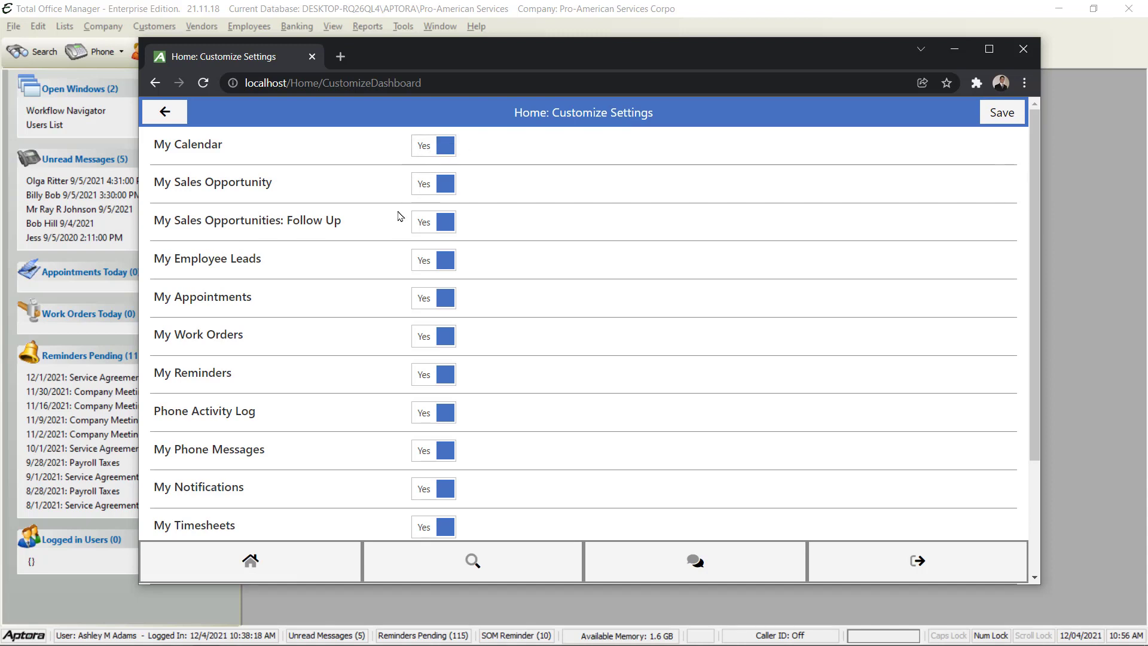
pyautogui.scroll(-3, 400, 216)
pyautogui.scroll(3, 401, 216)
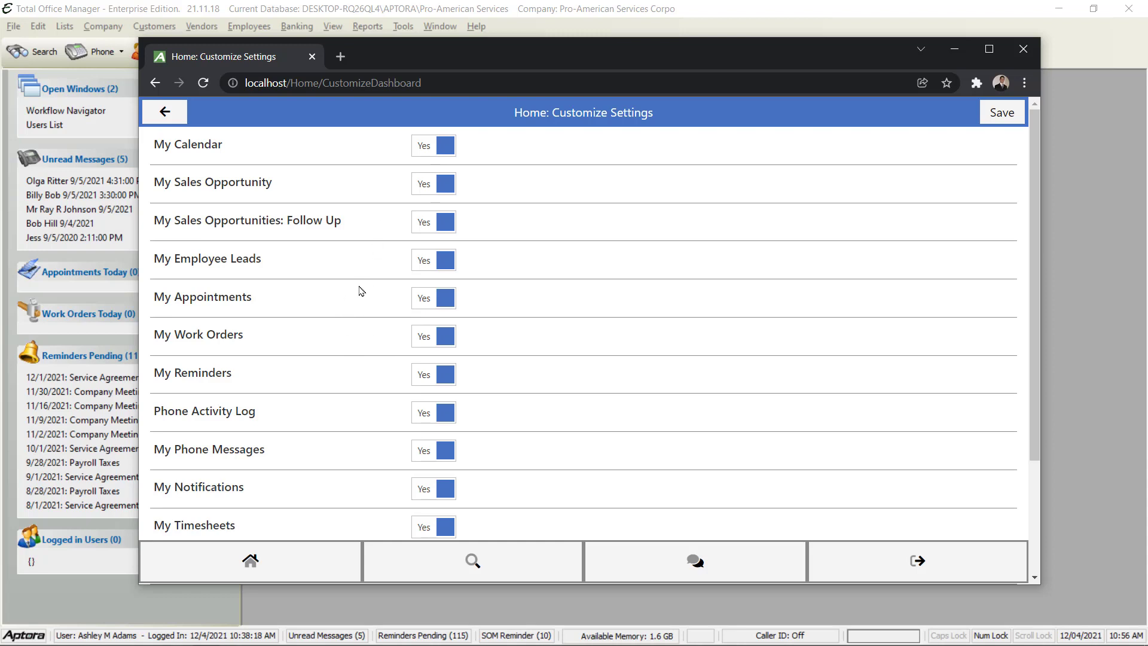
pyautogui.scroll(-3, 359, 290)
pyautogui.scroll(3, 361, 288)
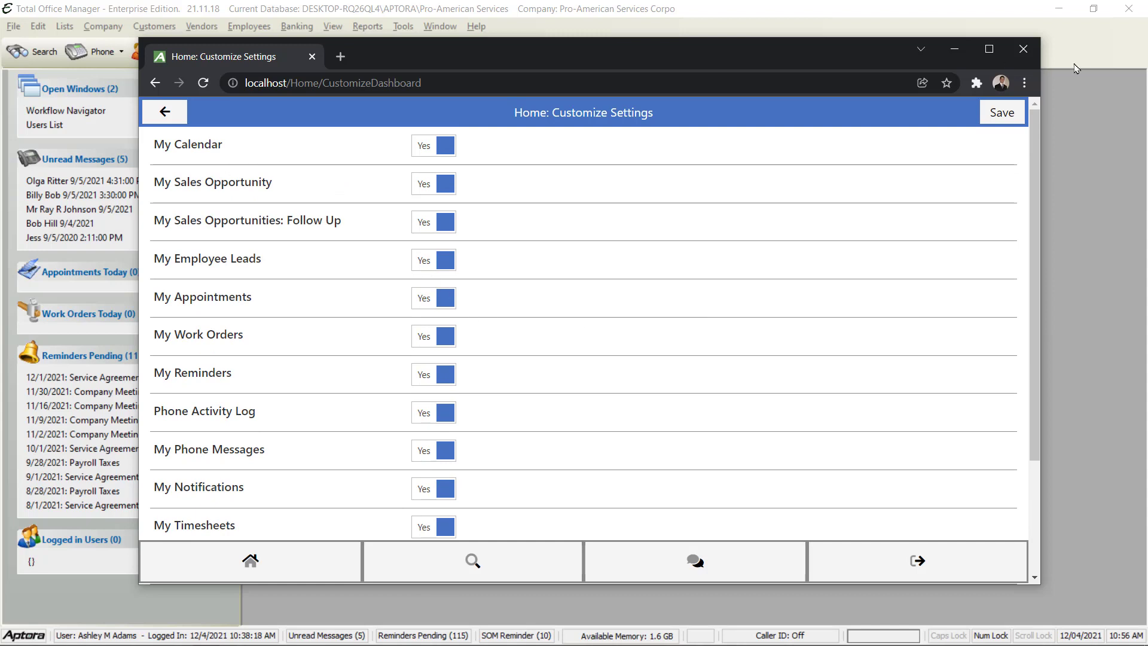
pyautogui.click(1000, 113)
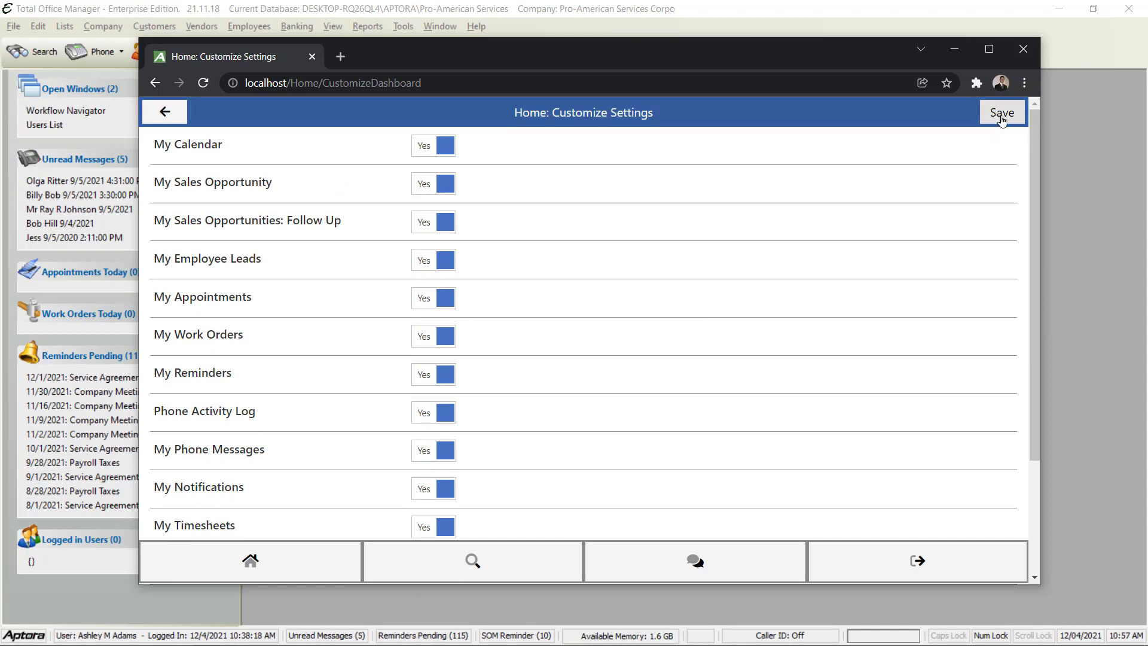
# Navigate from the home dashboard through the menu's More Lists page to Aptora Mobile Settings
pyautogui.click(251, 562)
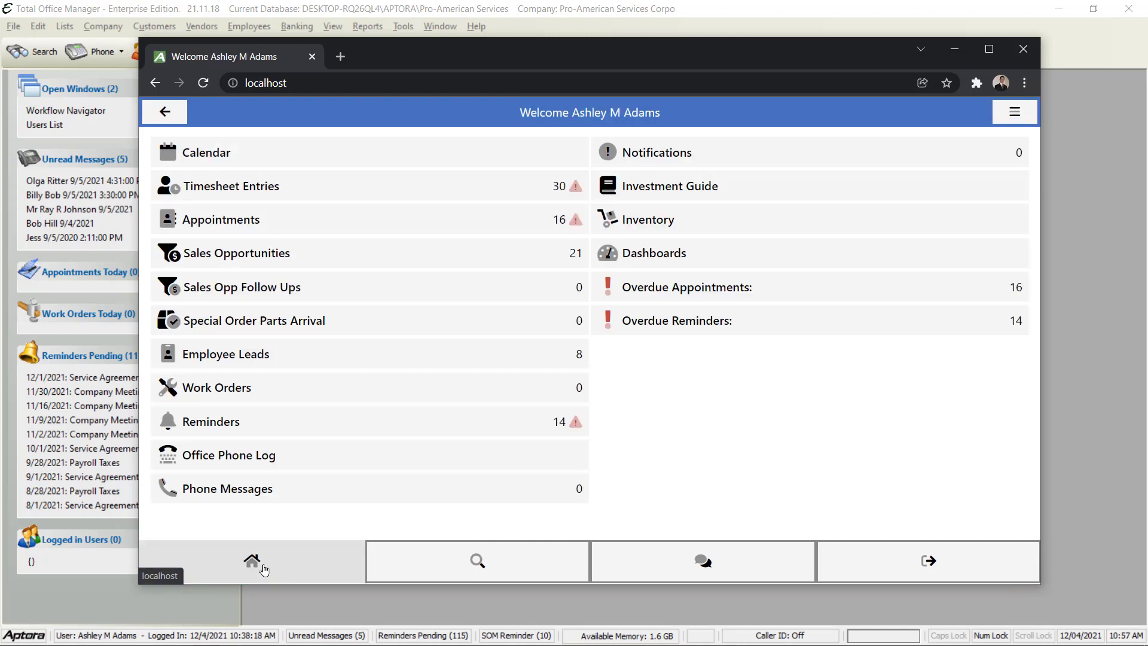
pyautogui.click(1015, 114)
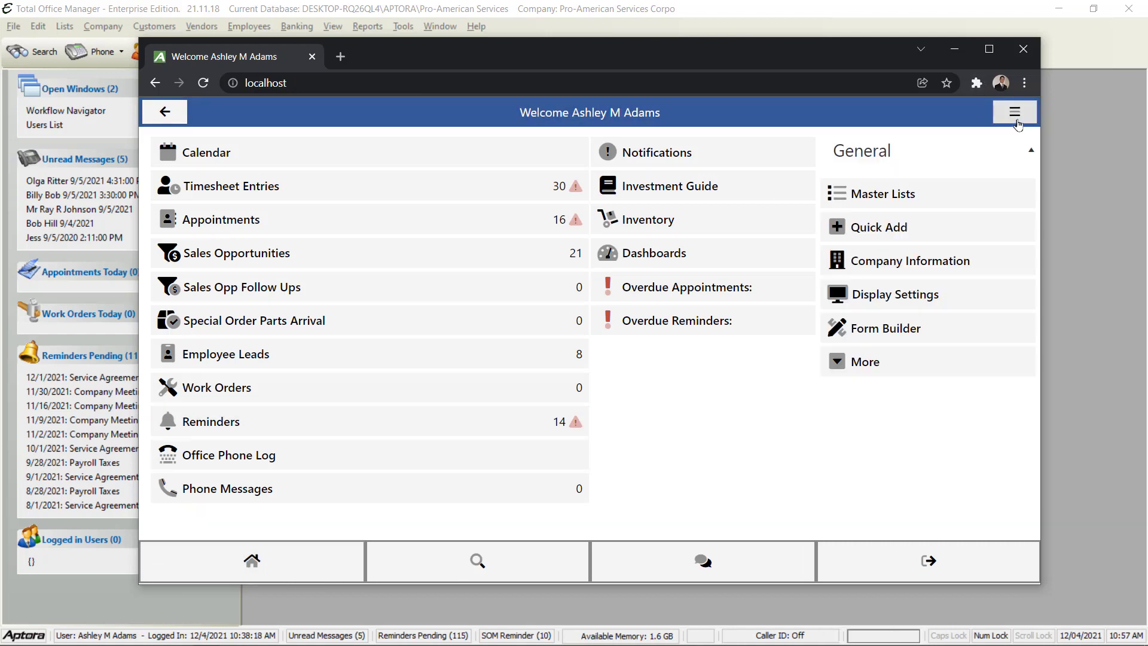
pyautogui.click(856, 368)
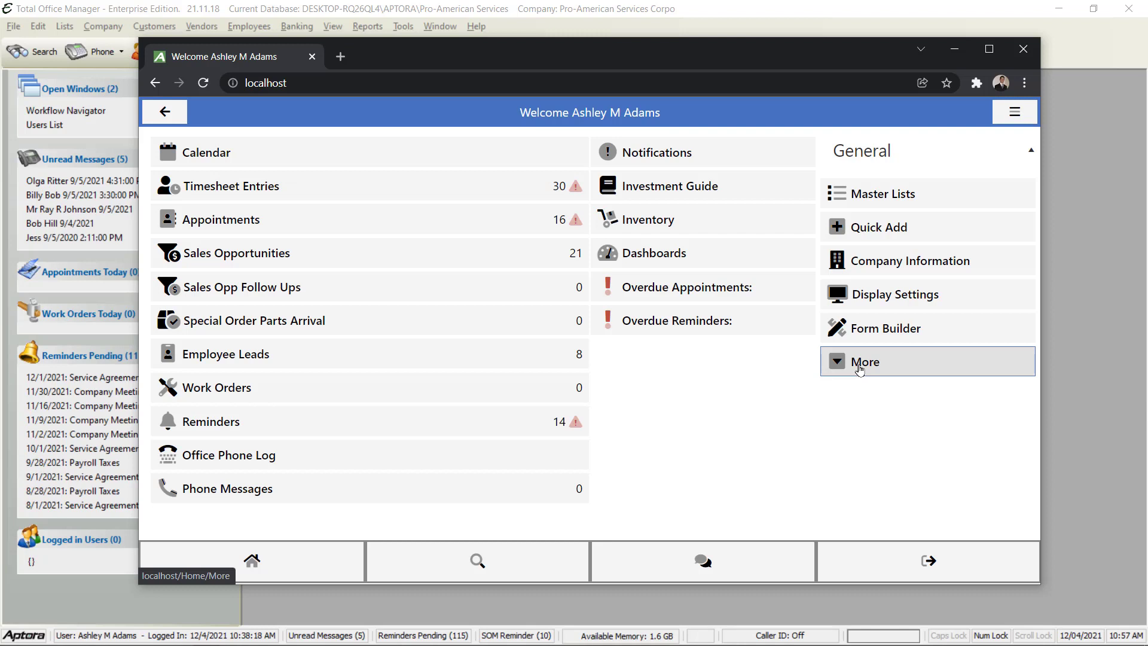
pyautogui.click(858, 369)
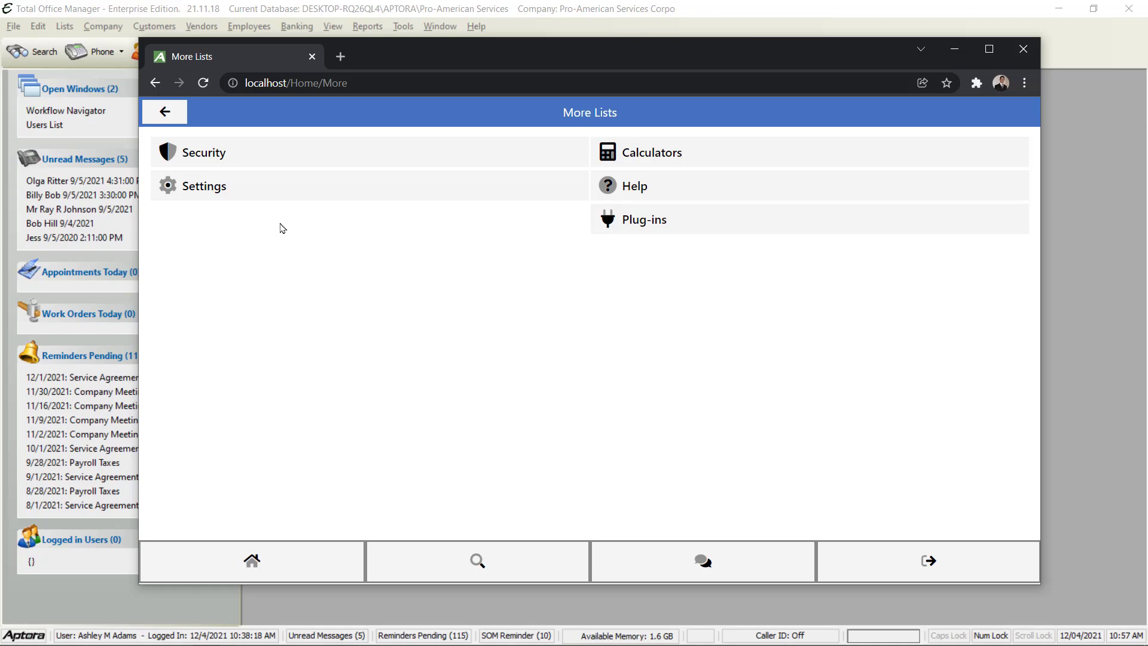
pyautogui.click(192, 189)
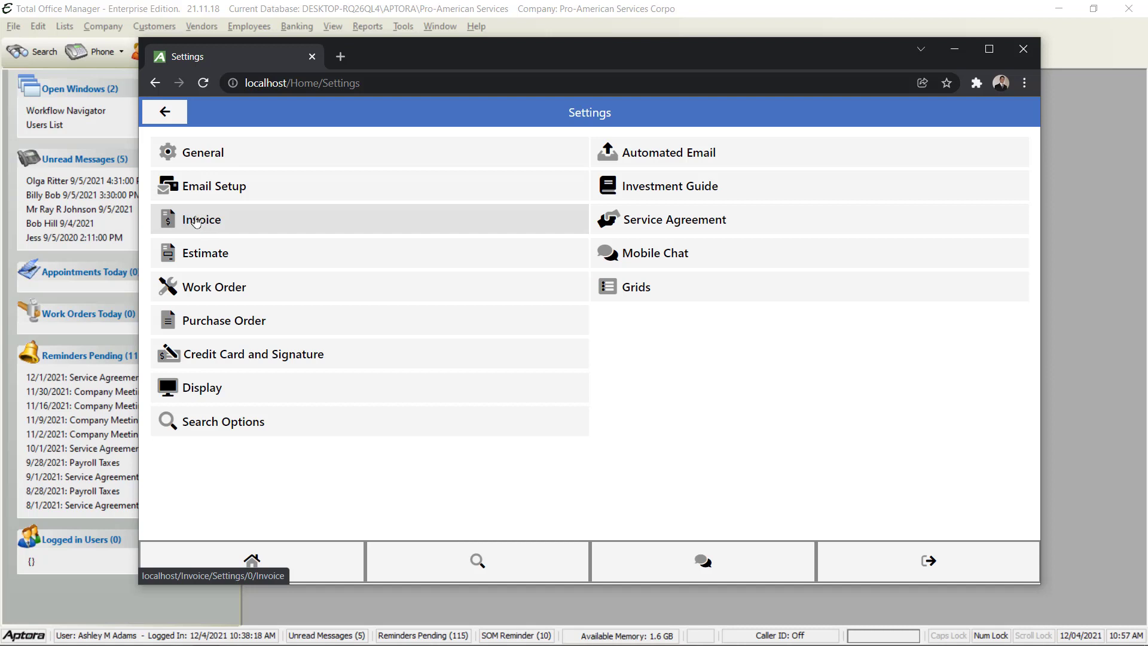
# Open Invoice Settings and review the Flat Rate Presentation type, Invoice title, terms, footer and print options
pyautogui.click(196, 222)
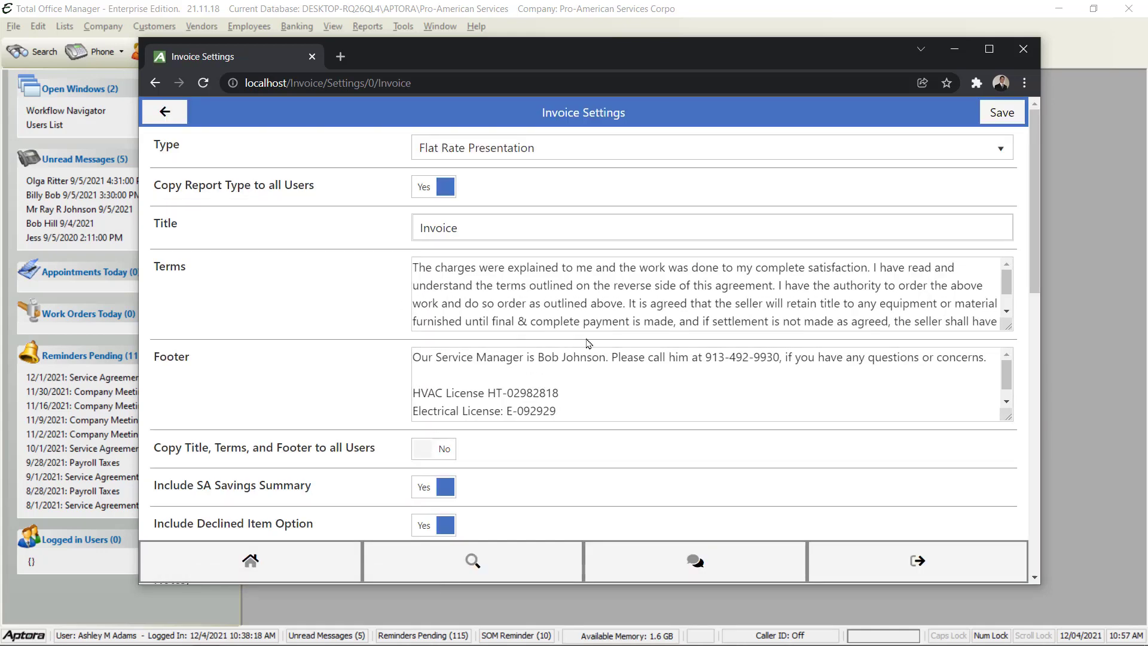
pyautogui.click(735, 149)
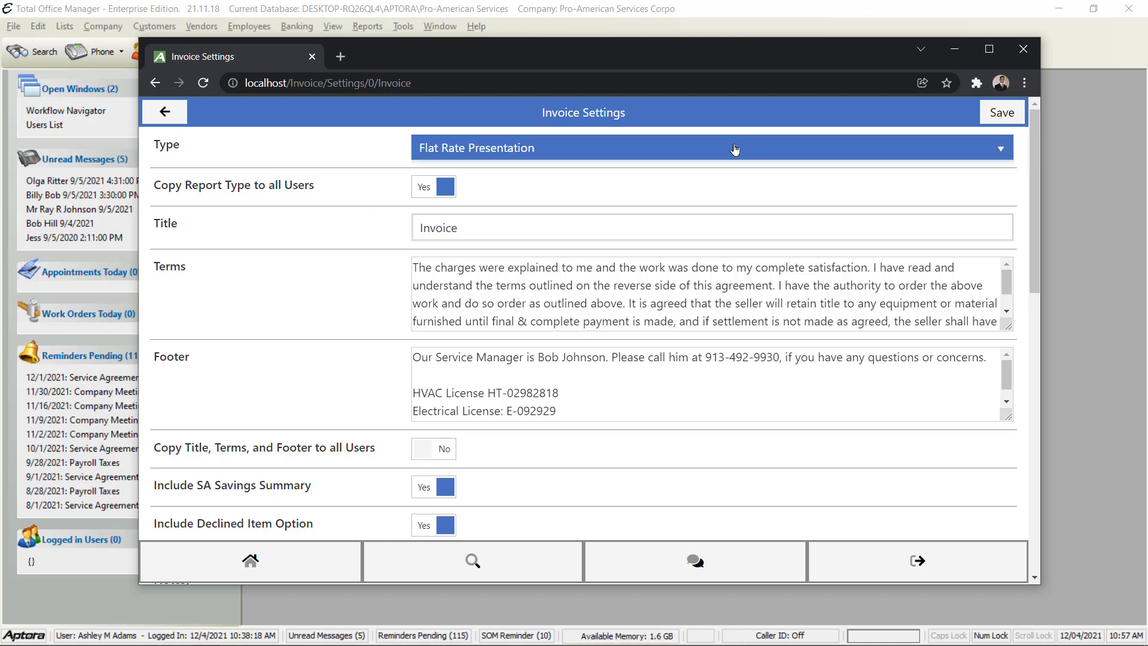
pyautogui.click(311, 152)
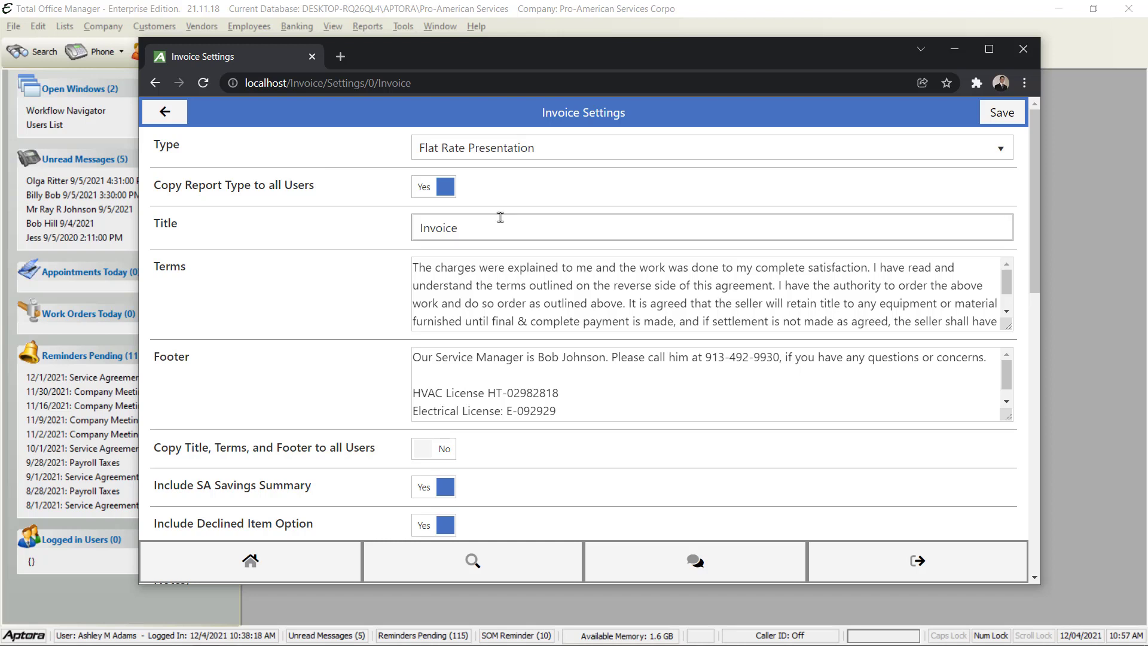
pyautogui.click(505, 226)
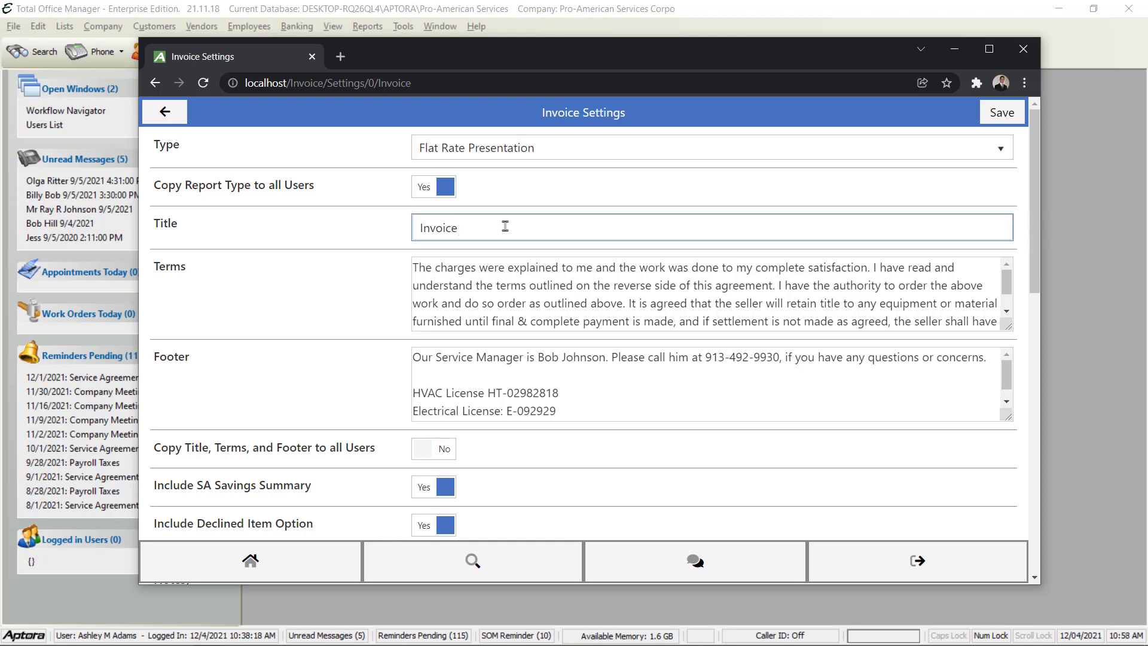
pyautogui.click(489, 269)
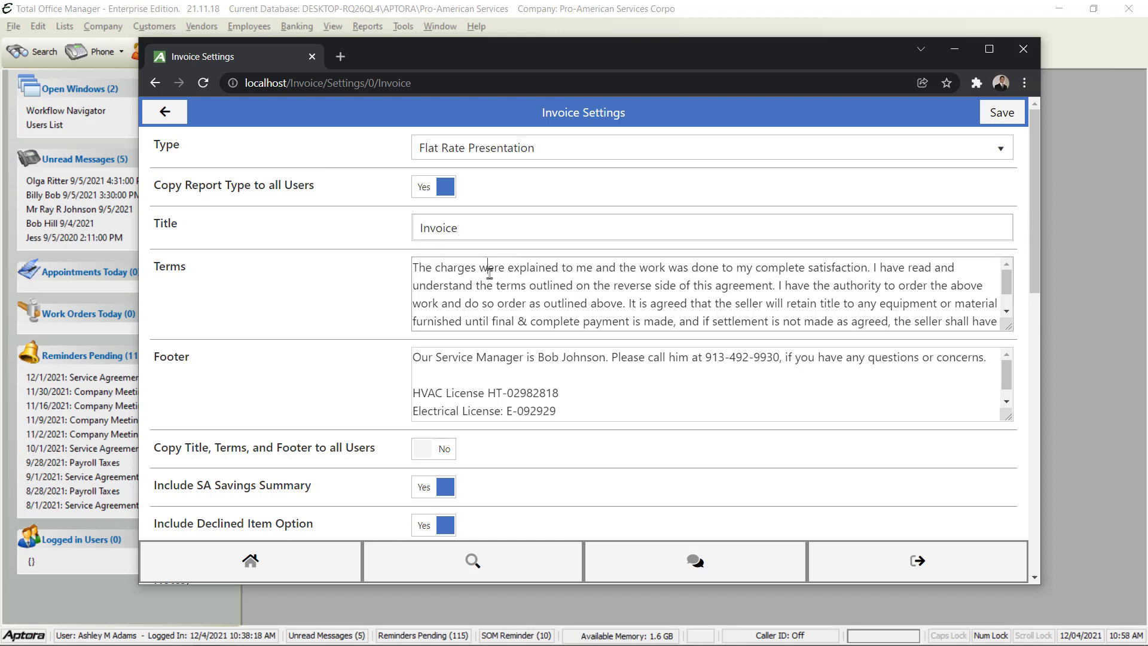
pyautogui.click(539, 363)
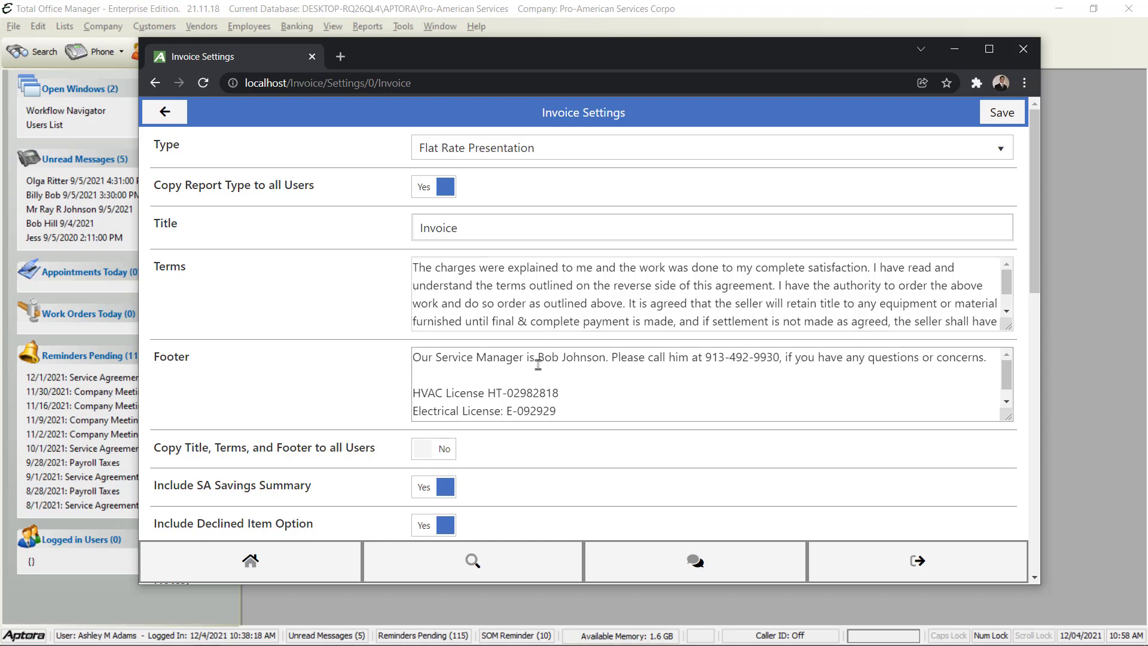
pyautogui.scroll(-1, 538, 364)
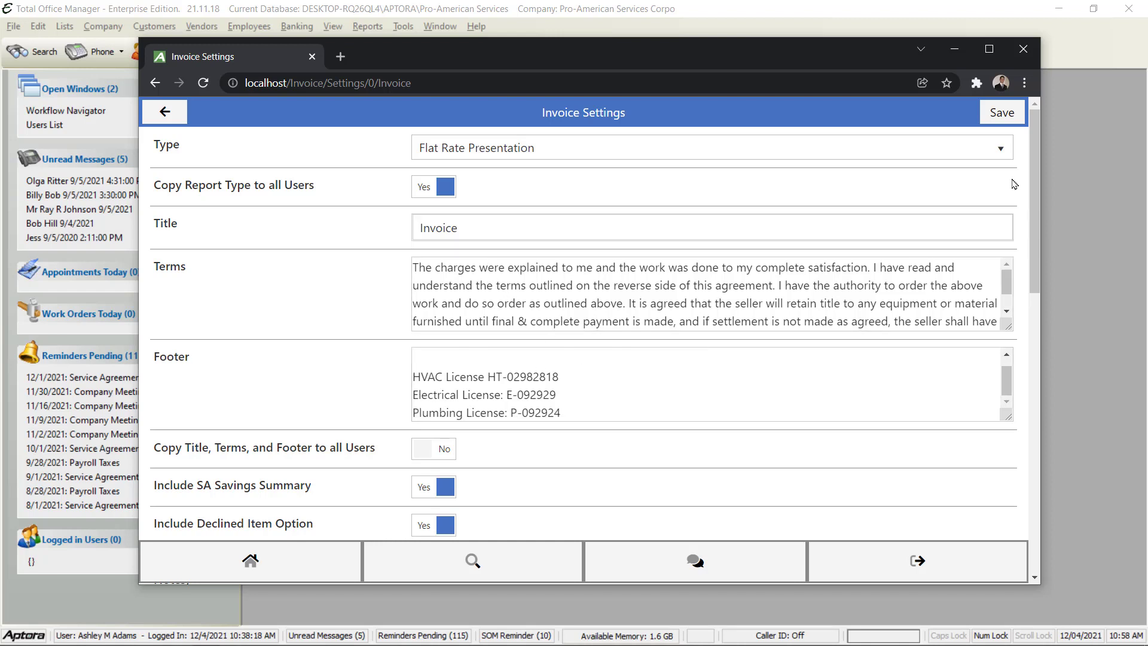
pyautogui.moveTo(1035, 152); pyautogui.dragTo(1060, 280)
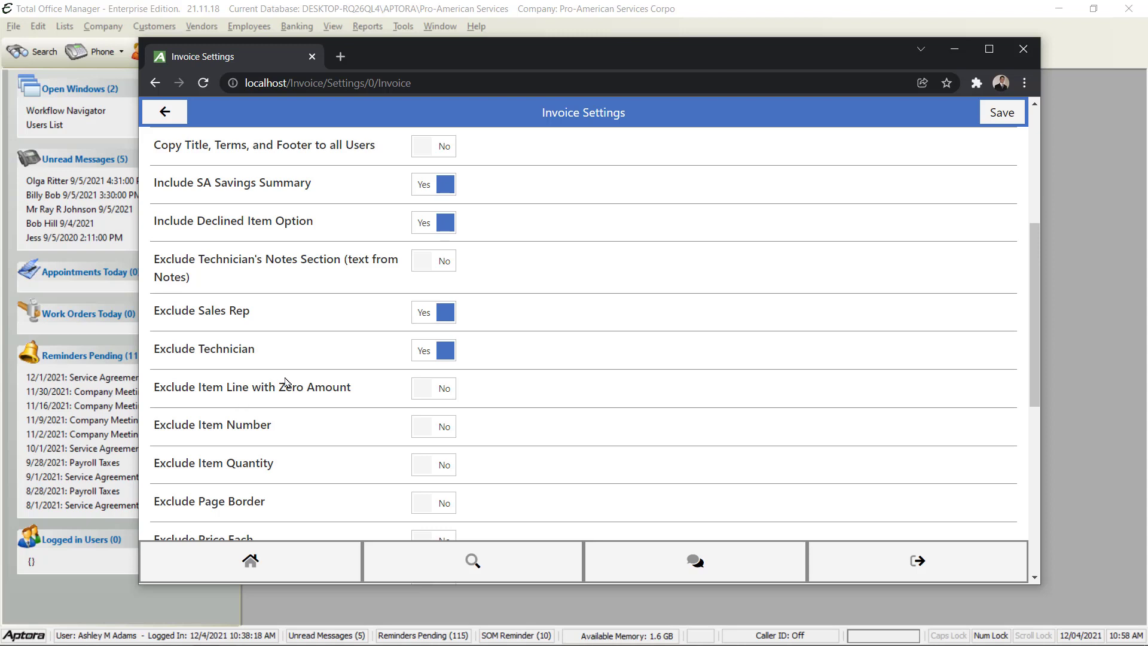
pyautogui.scroll(-5, 285, 382)
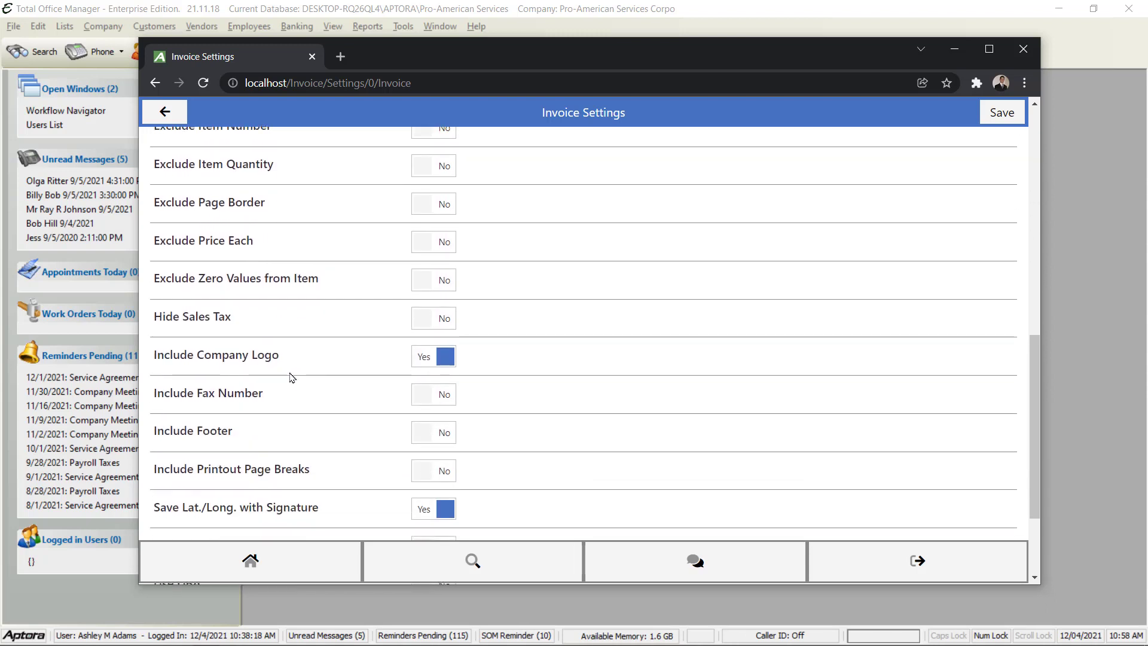
pyautogui.scroll(-3, 276, 374)
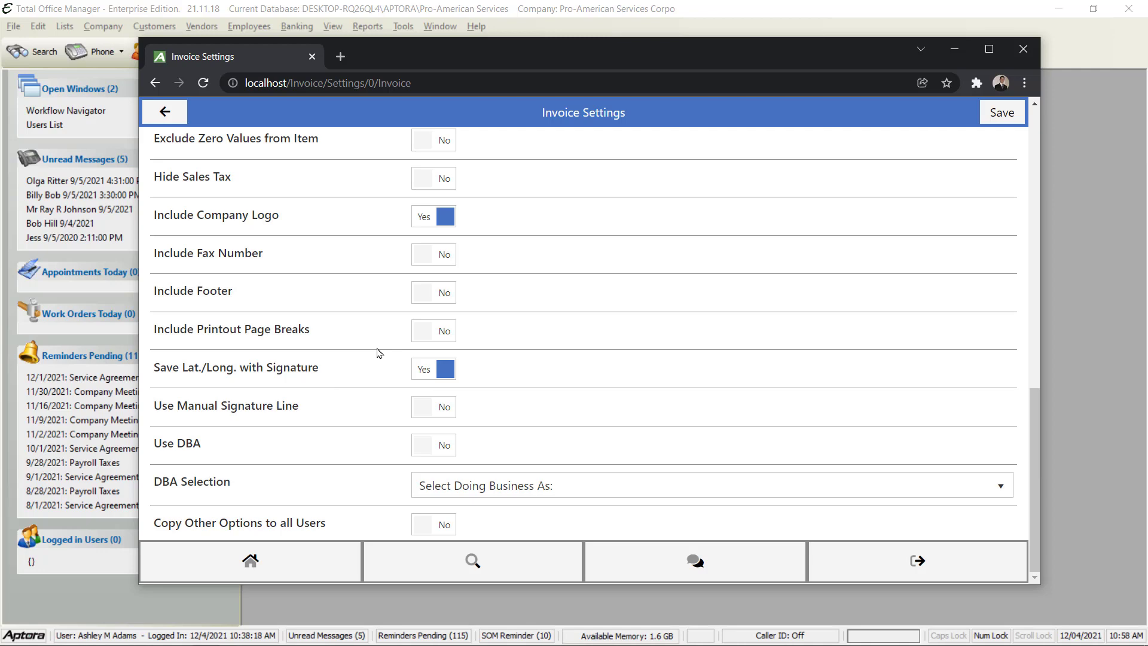
pyautogui.scroll(15, 377, 353)
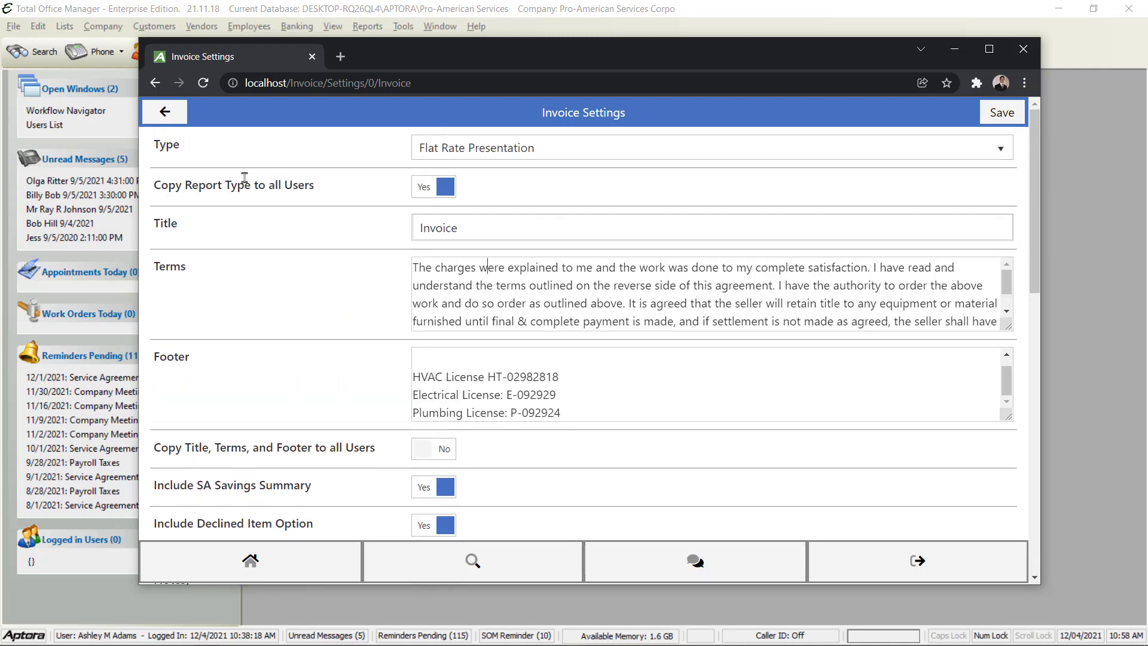
# Switch the invoice's Copy Title, Terms, and Footer to all Users setting to Yes
pyautogui.moveTo(155, 185); pyautogui.dragTo(325, 189)
pyautogui.click(372, 221)
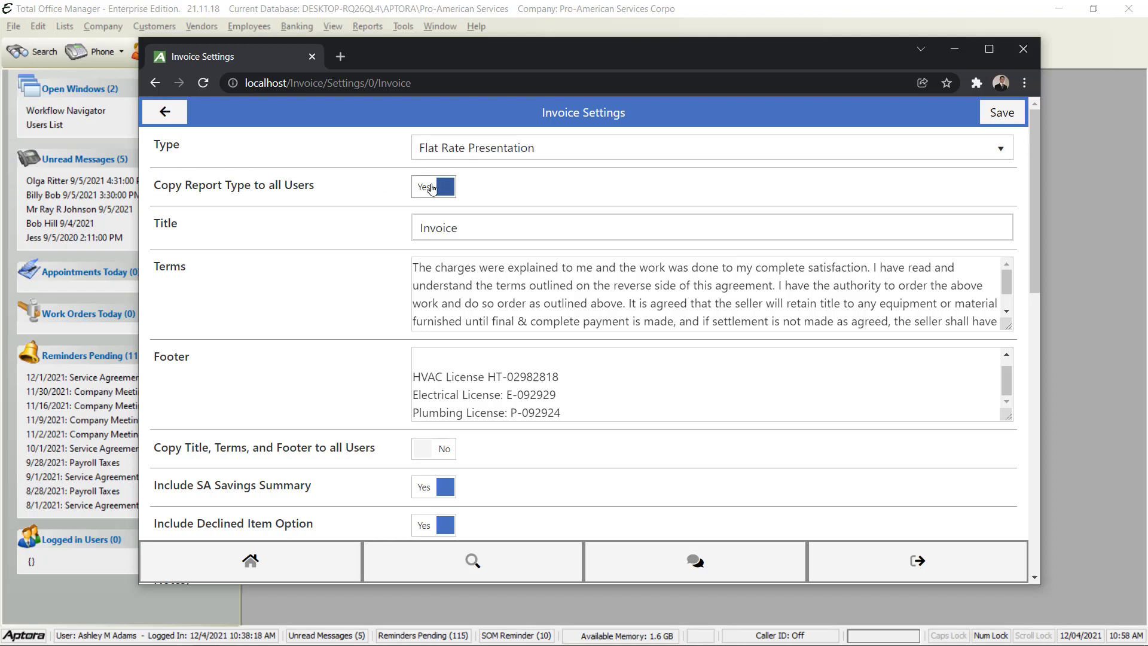
pyautogui.scroll(-2, 321, 353)
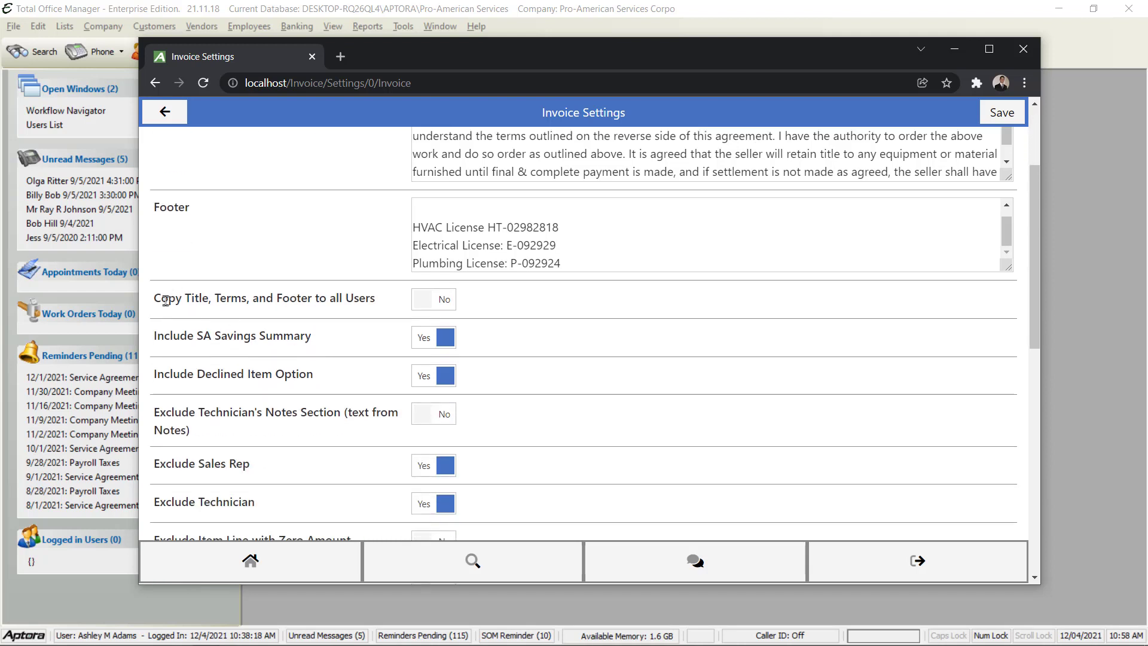
pyautogui.moveTo(160, 298); pyautogui.dragTo(351, 299)
pyautogui.click(445, 299)
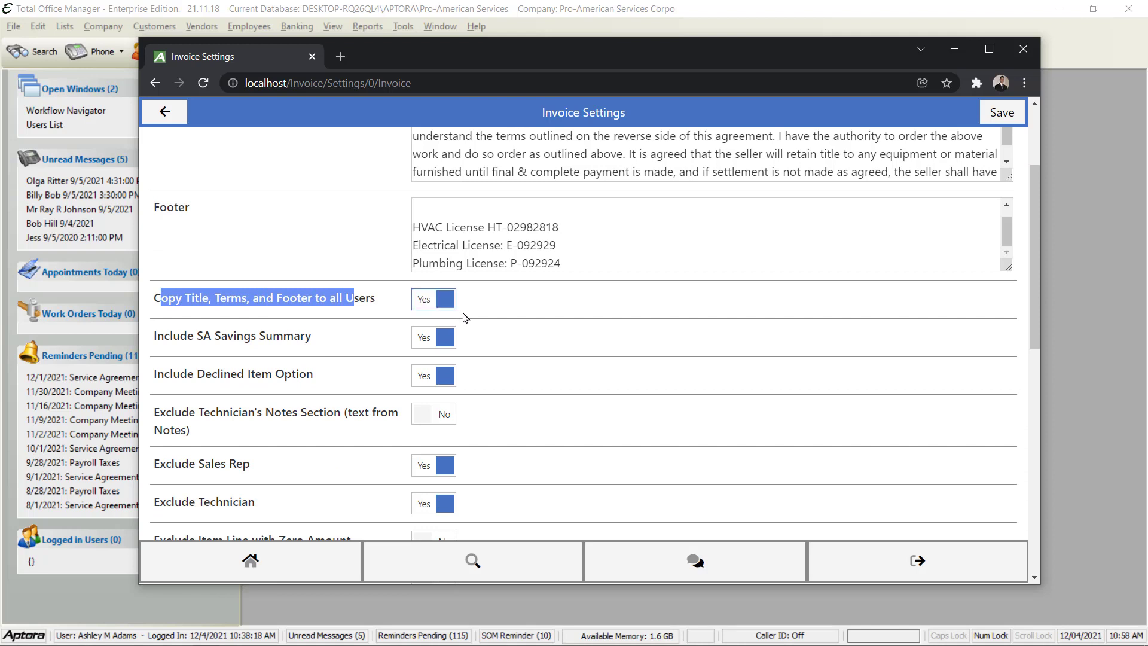
pyautogui.click(517, 303)
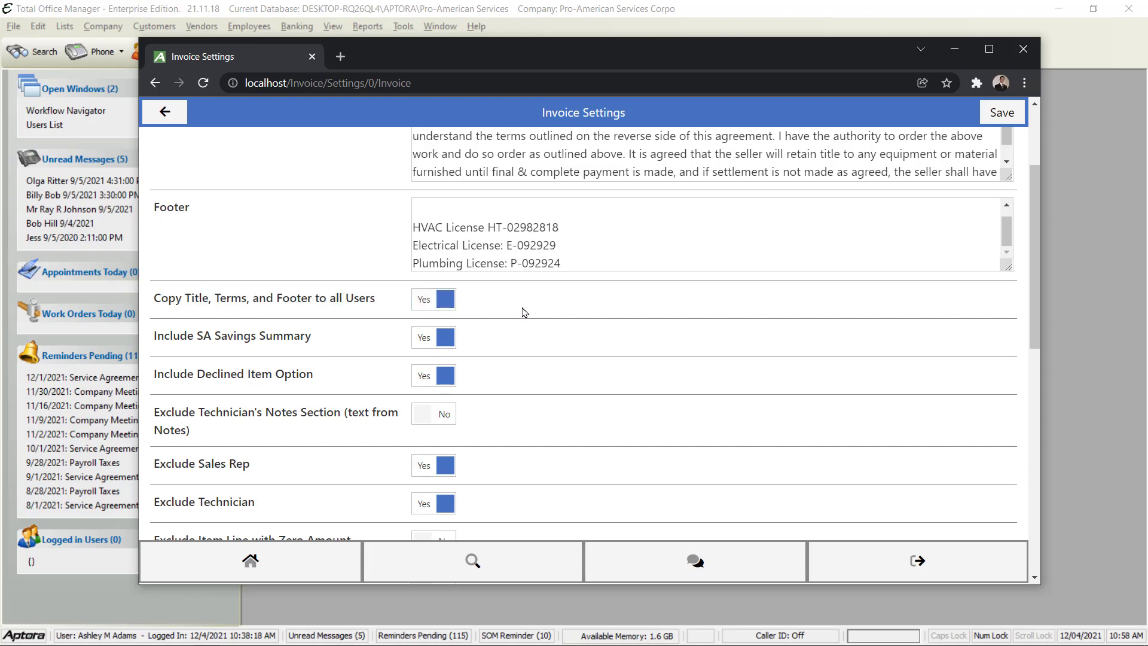
pyautogui.scroll(-2, 525, 312)
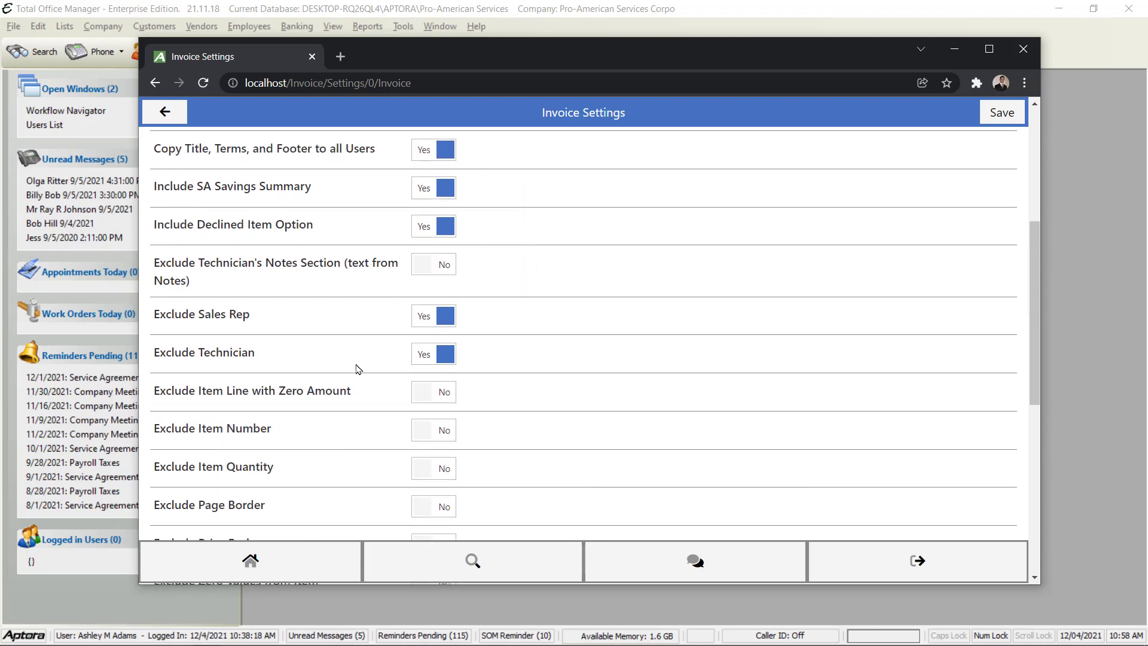
pyautogui.scroll(4, 389, 331)
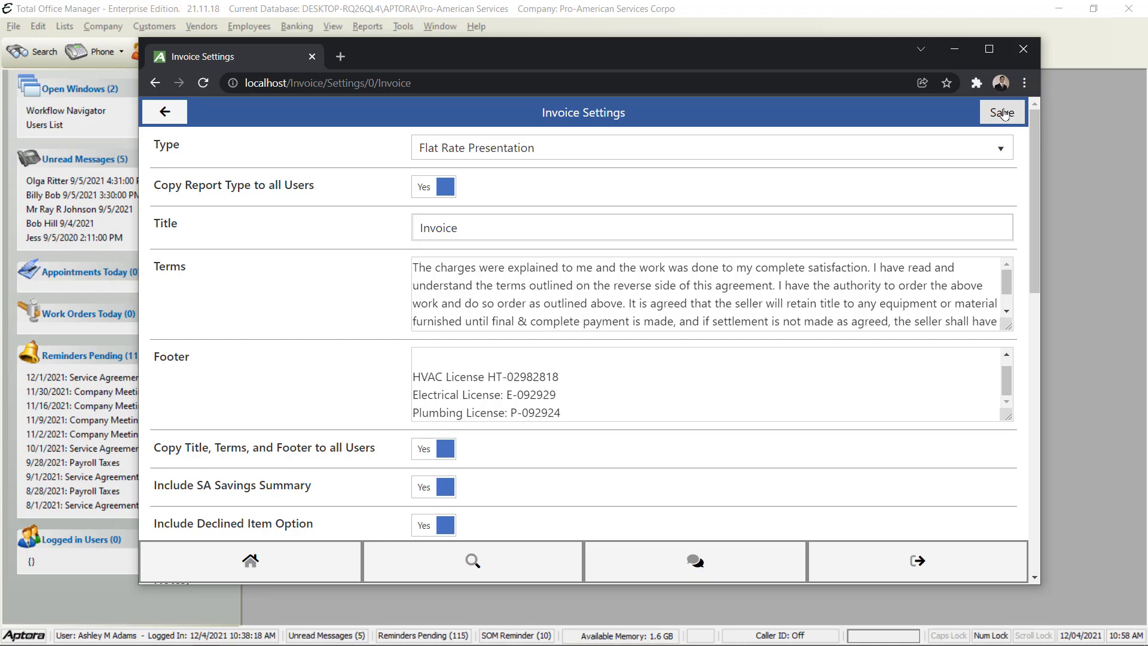
# Save the invoice settings and go back to the Settings category list
pyautogui.click(1003, 114)
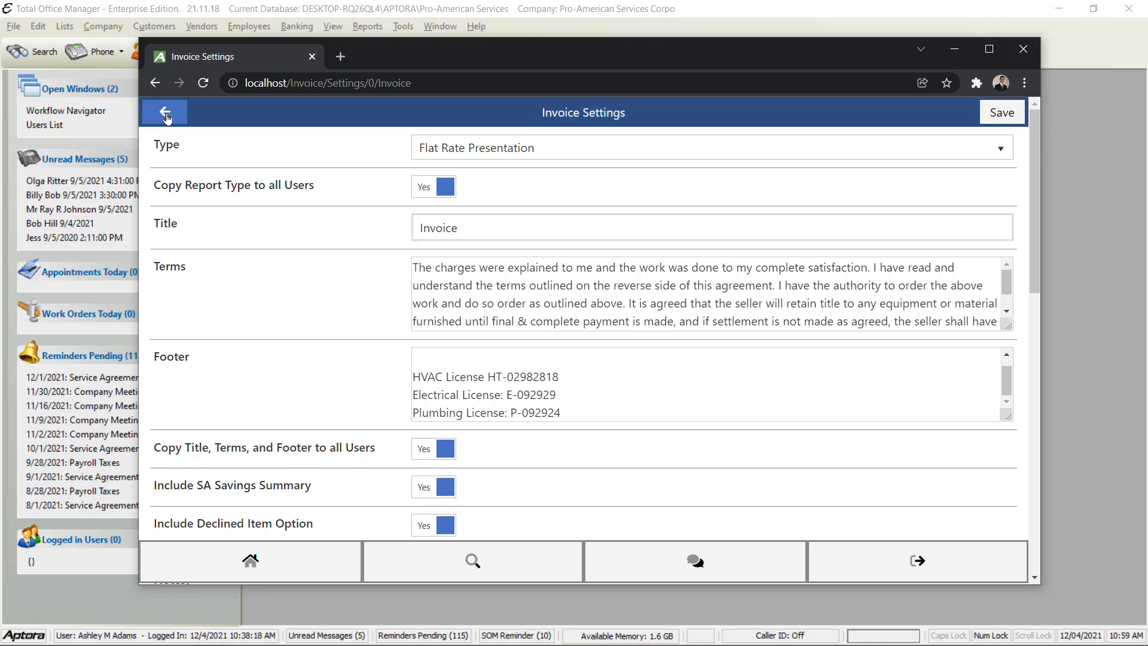
pyautogui.click(164, 112)
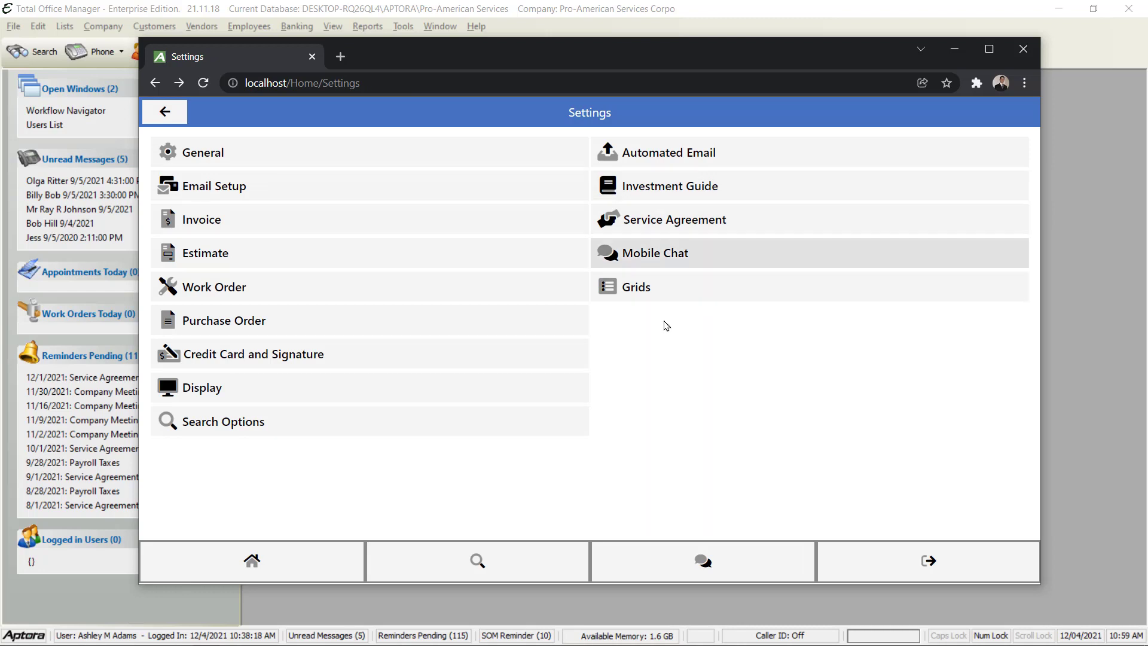